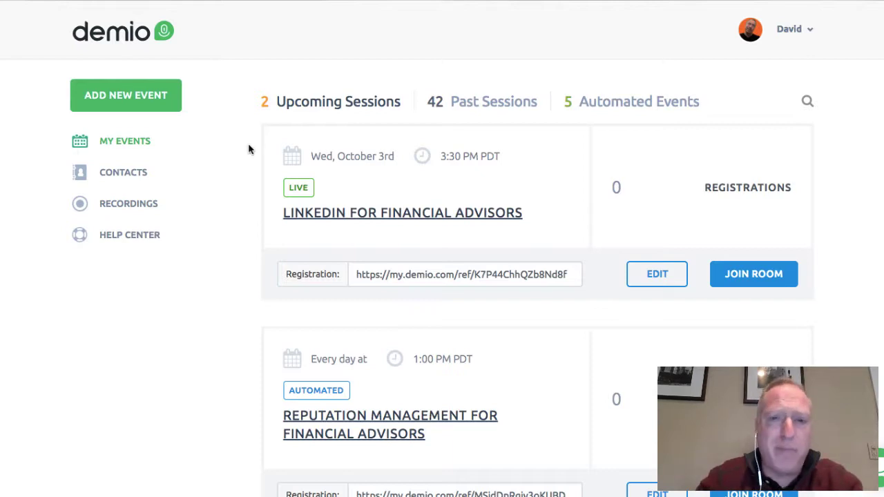
Start a new Live Event and name it 'LinkedIn for Financial Advisors'
scroll(235, 161, "down", 1)
scroll(235, 161, "up", 1)
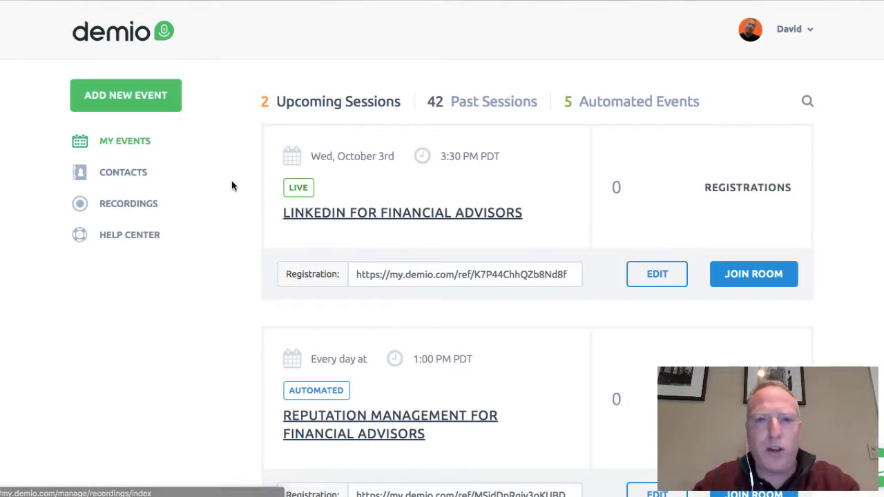
left_click(158, 98)
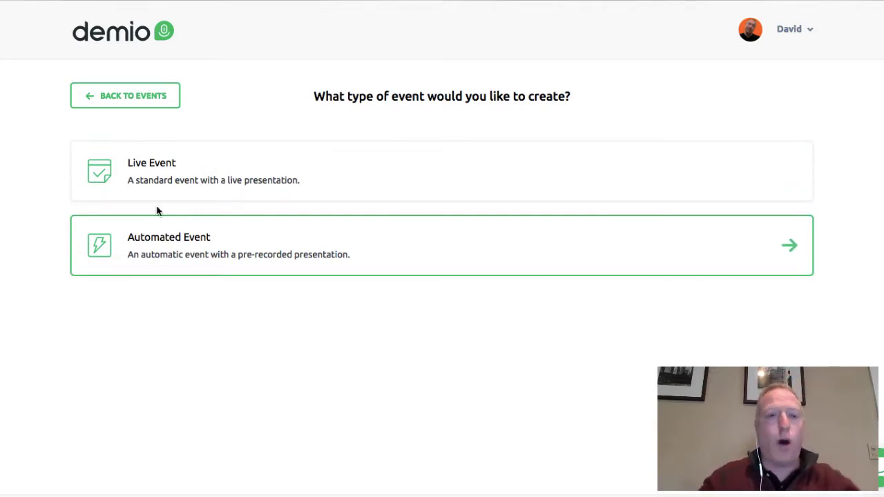
left_click(357, 183)
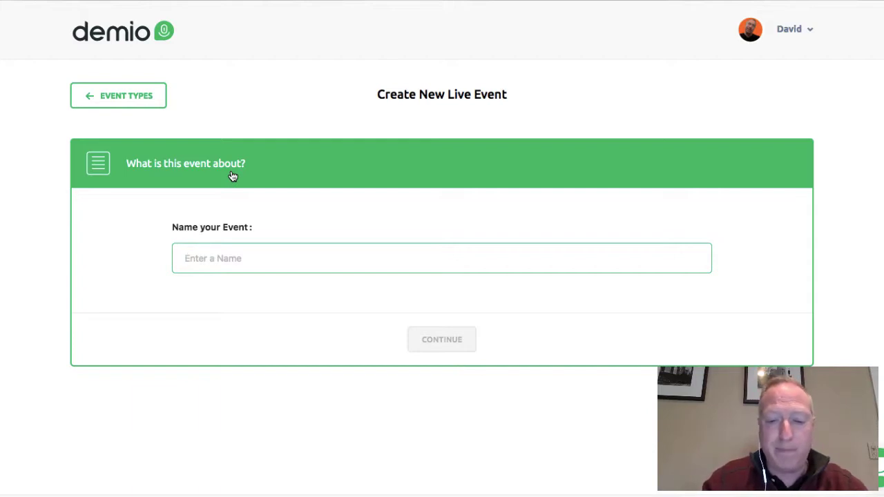
type("LinkedIn")
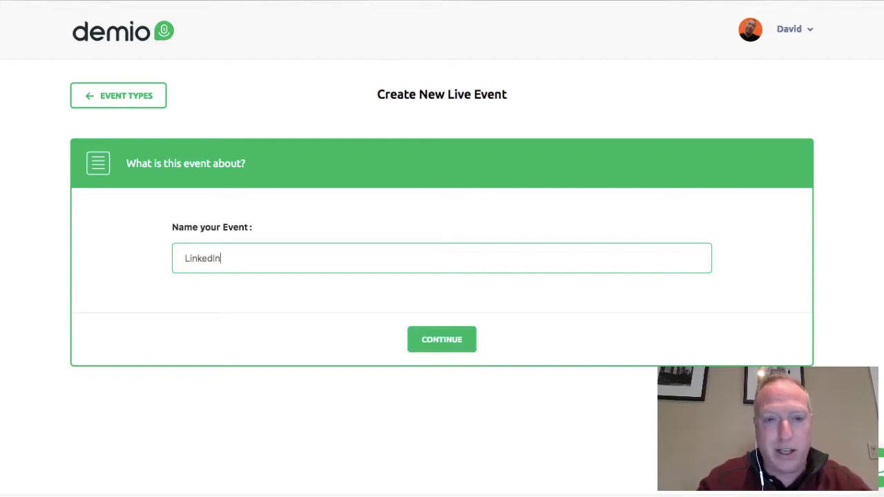
type(" for Financ")
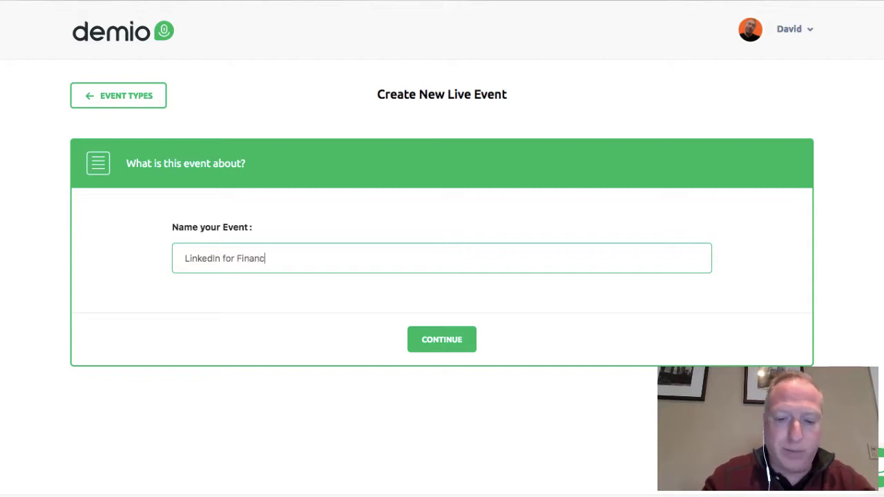
type("ial Advisor")
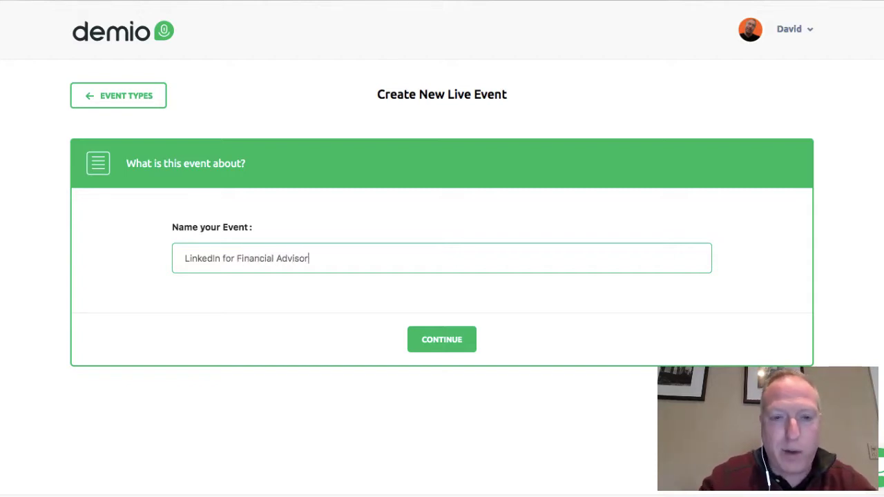
type("s")
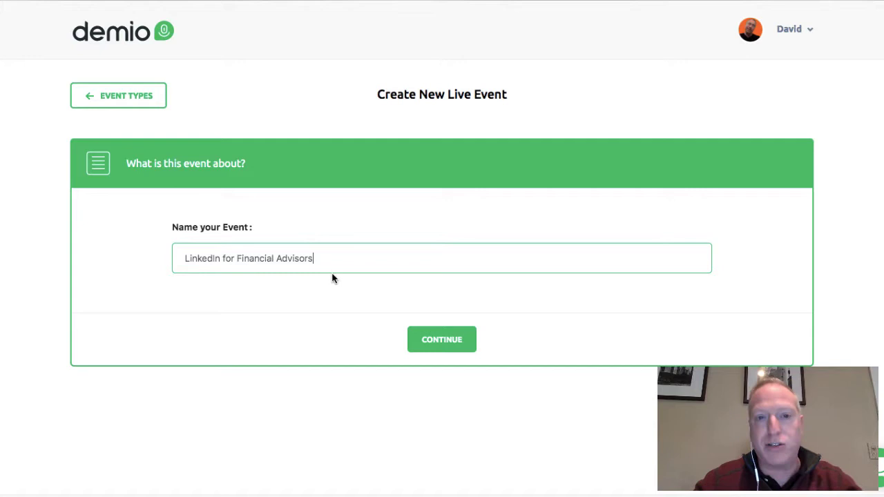
Schedule a single One Time session on October 3, 2018 at 5:00 pm and create the event
left_click(456, 345)
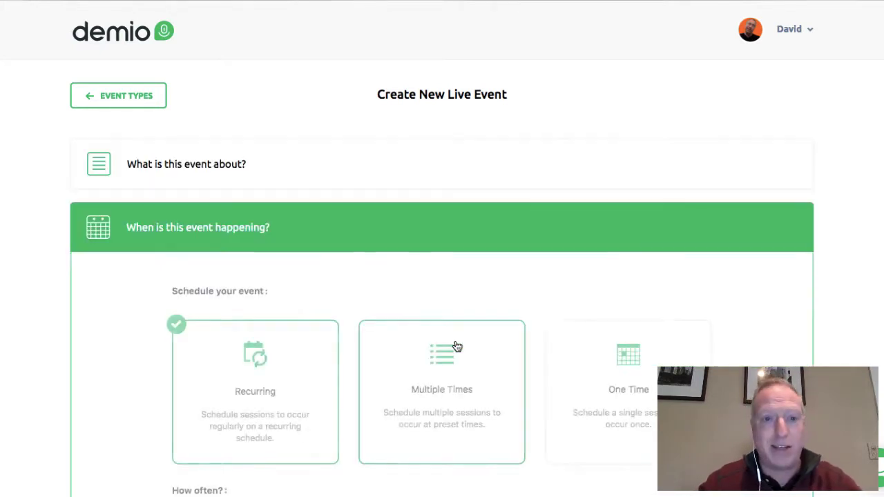
scroll(122, 309, "down", 3)
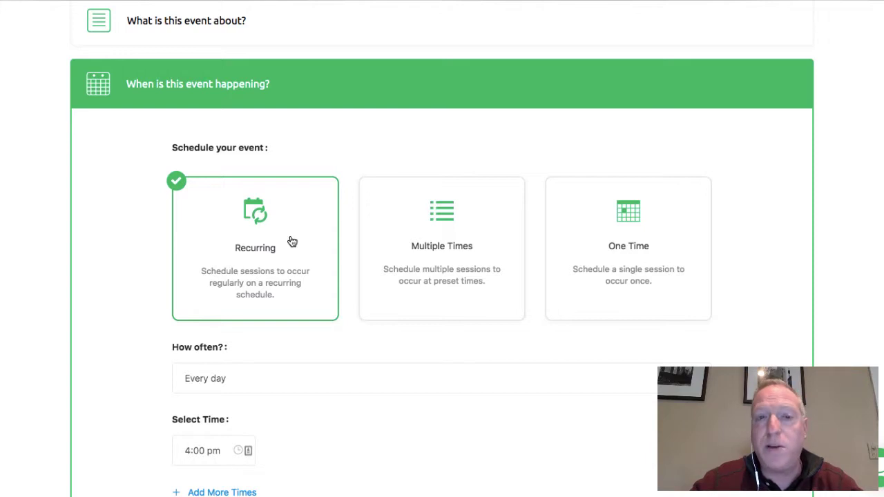
left_click(412, 243)
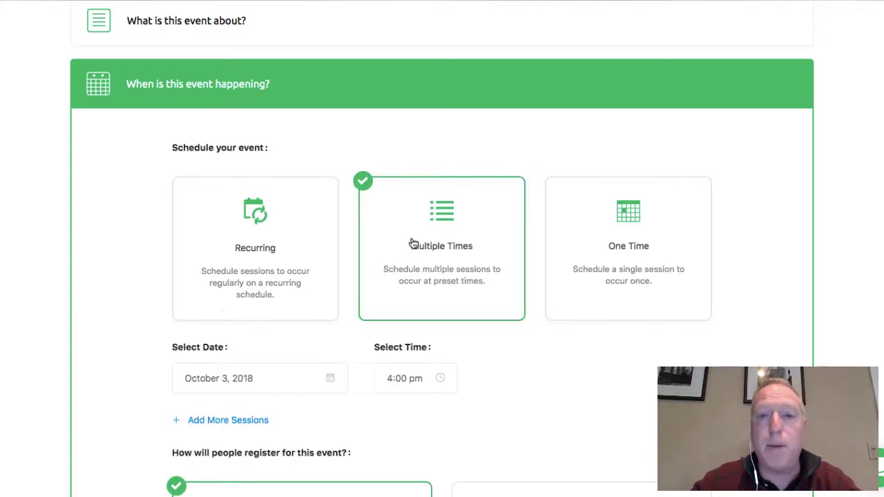
left_click(618, 253)
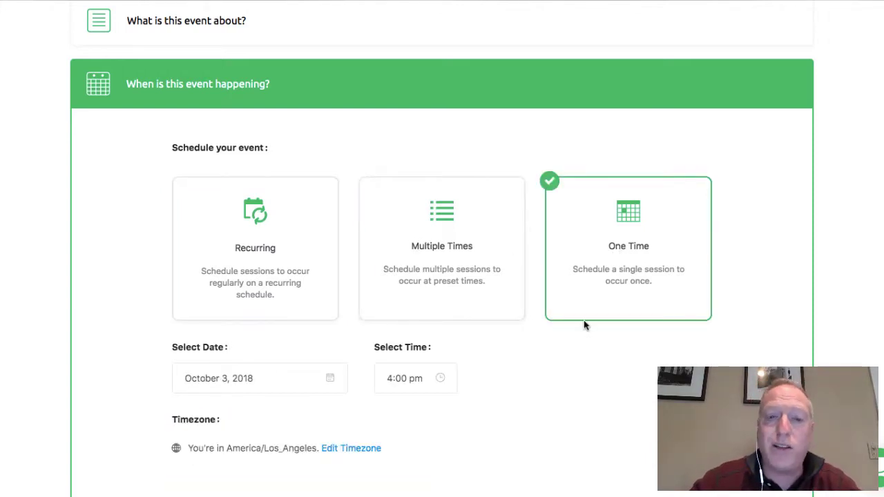
scroll(583, 322, "down", 3)
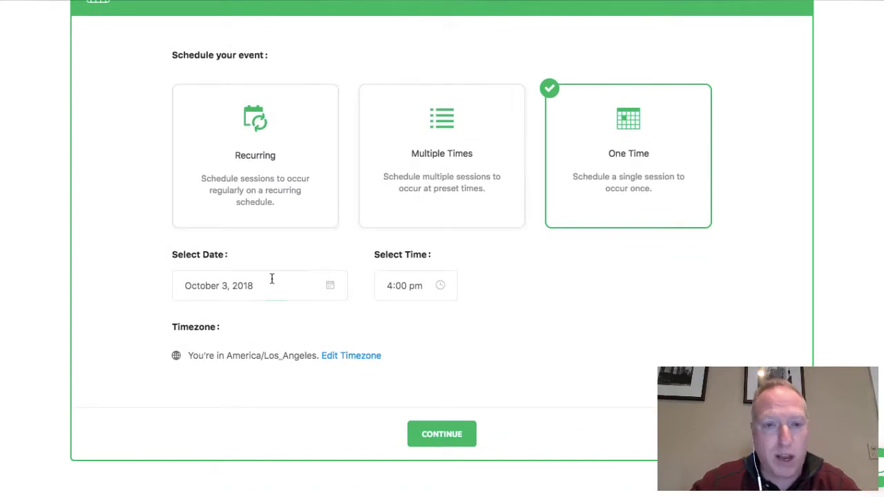
left_click(271, 279)
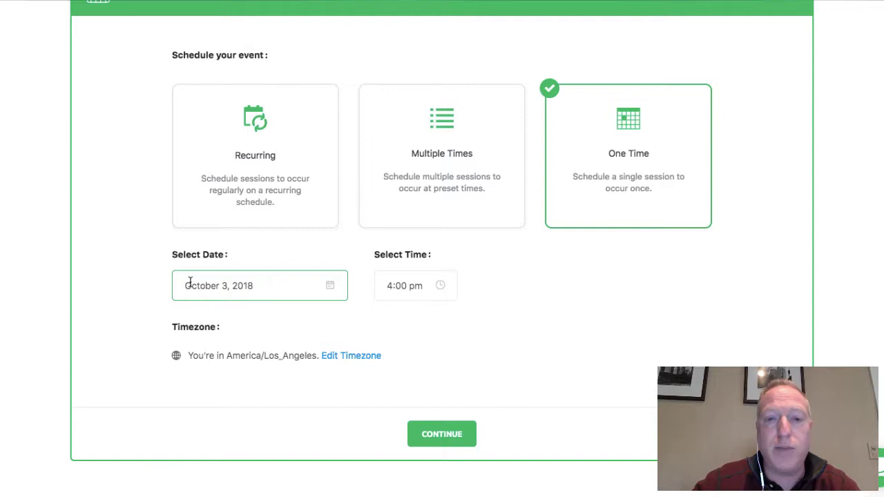
left_click(314, 327)
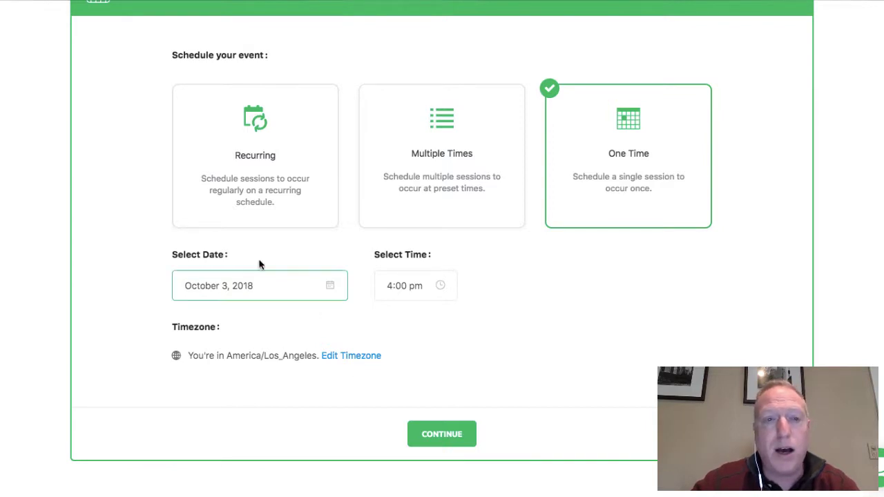
scroll(258, 259, "up", 1)
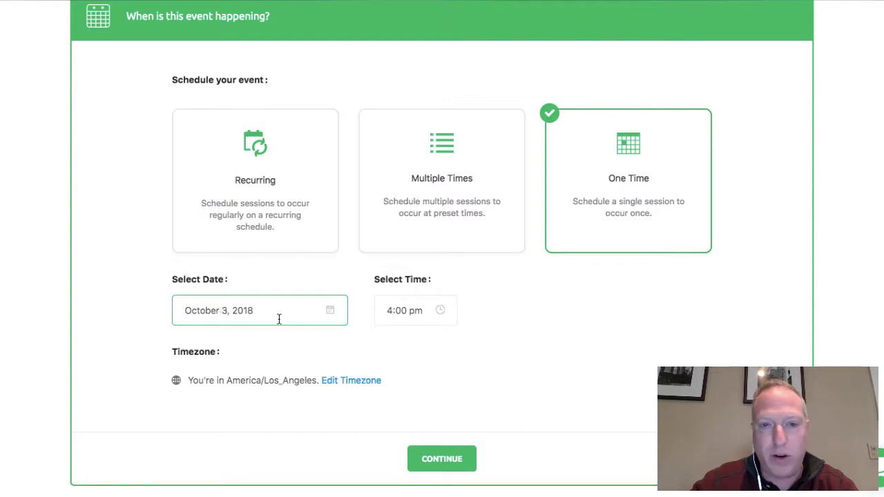
left_click(390, 310)
type("5")
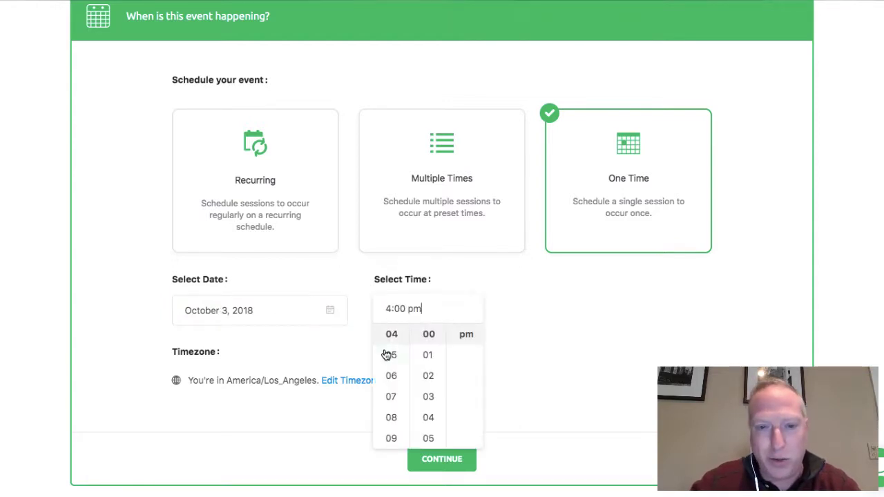
left_click(388, 354)
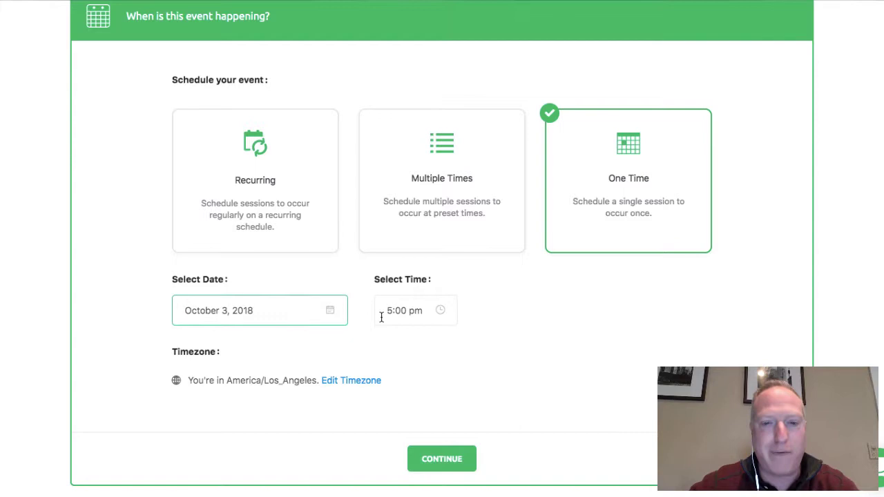
left_click(442, 459)
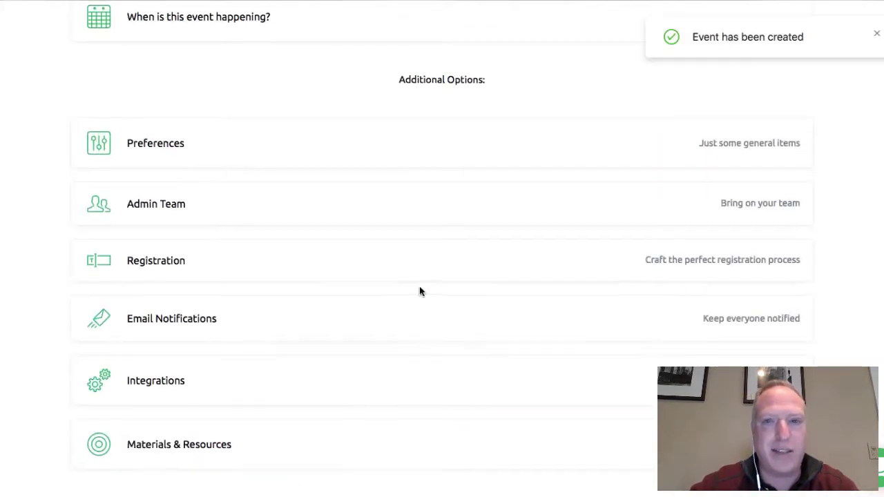
Review the Additional Options without changes and save and finish the event
scroll(420, 290, "up", 4)
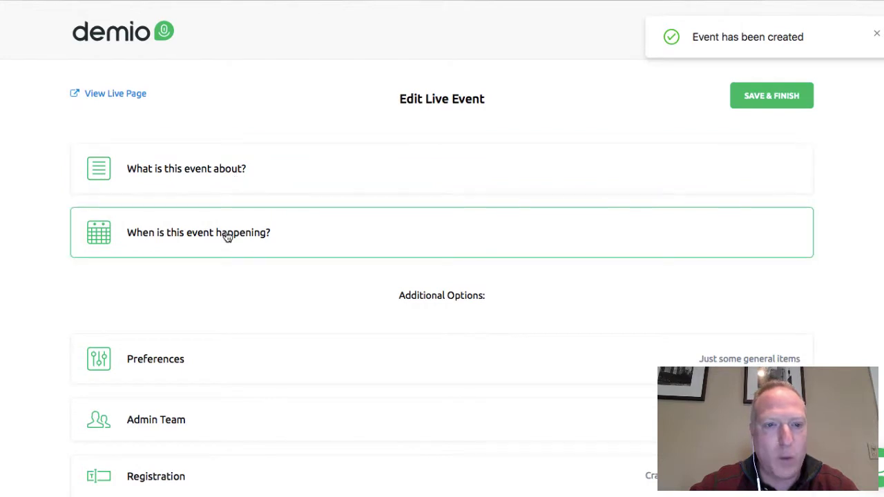
scroll(226, 235, "down", 2)
scroll(227, 237, "down", 2)
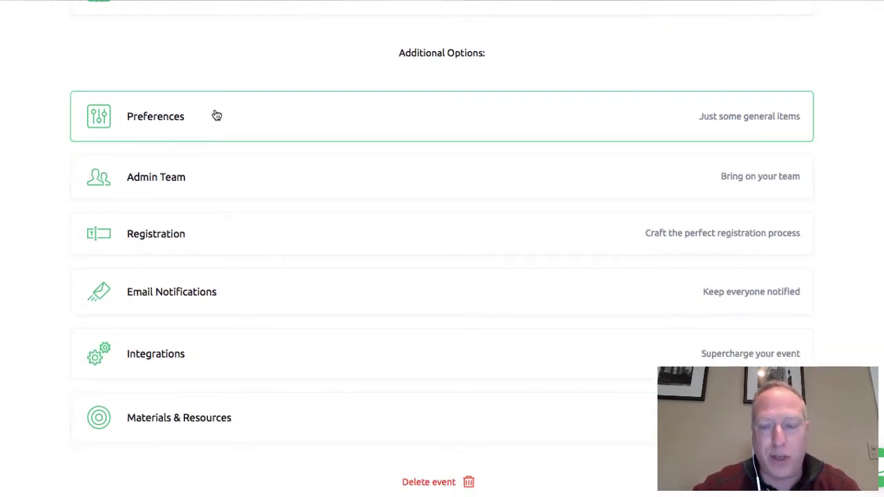
scroll(229, 307, "up", 1)
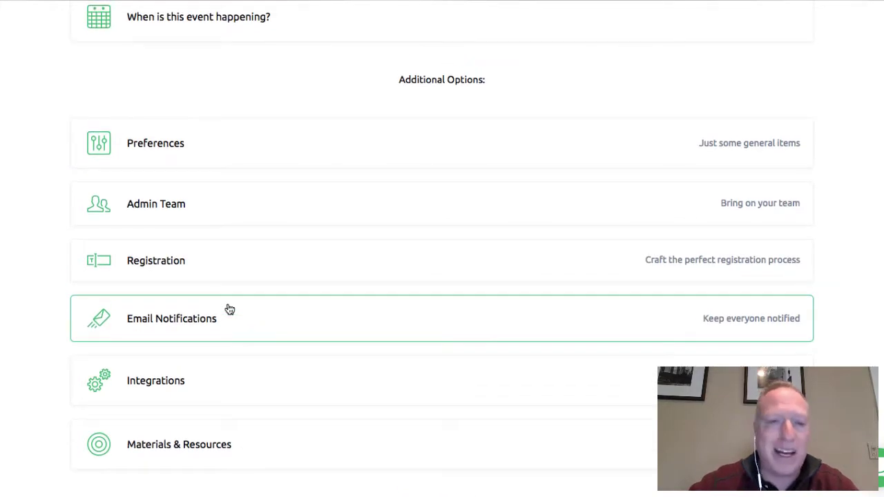
scroll(228, 308, "up", 1)
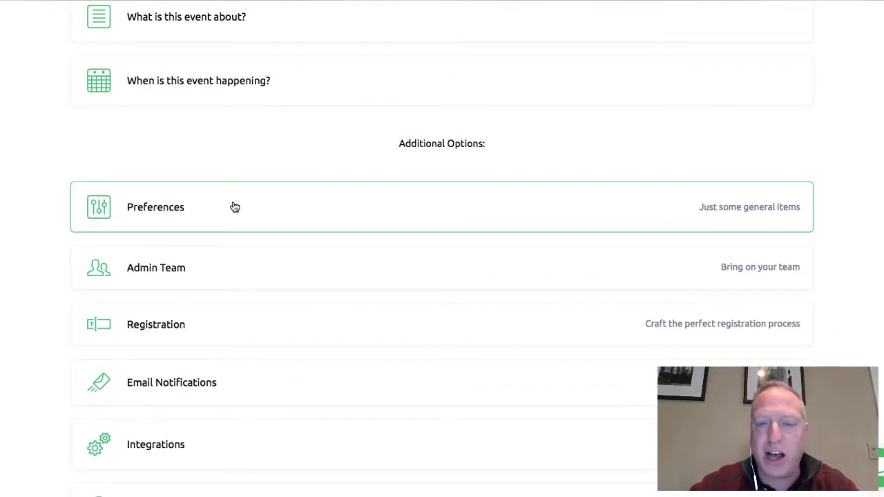
scroll(234, 207, "up", 2)
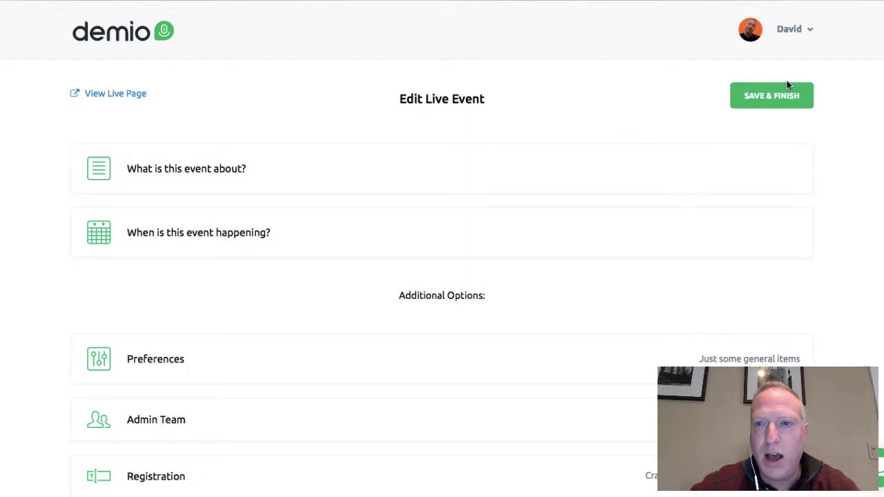
left_click(785, 99)
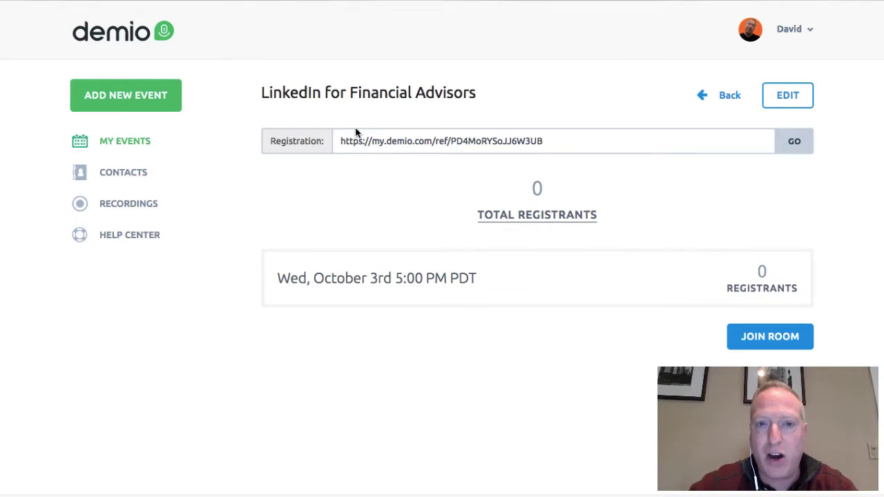
Copy the event's registration link and begin adding a new event
left_click(340, 141)
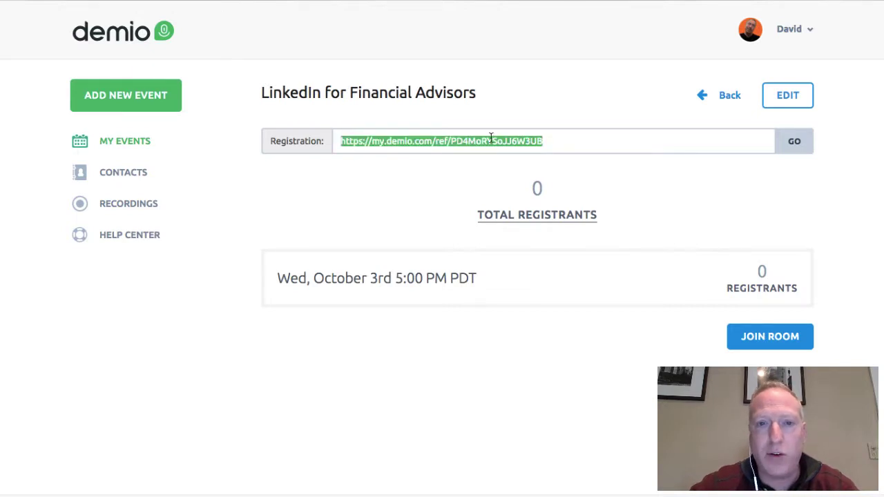
left_click(151, 104)
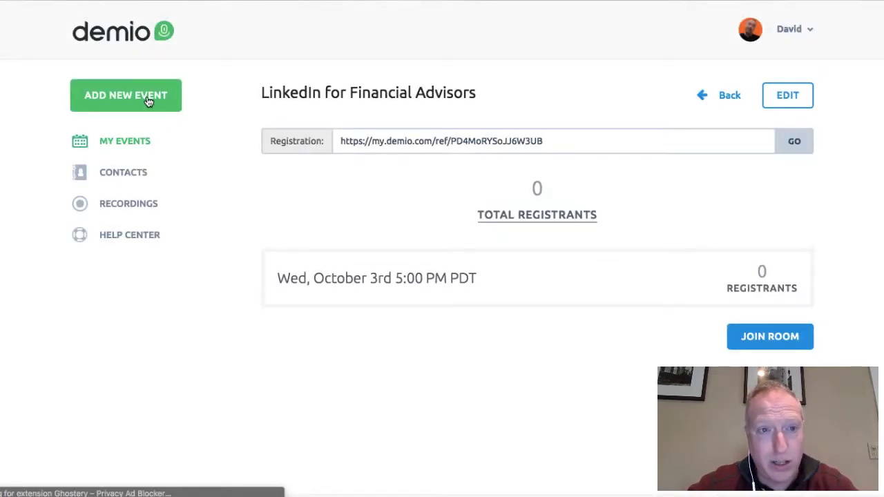
left_click(146, 99)
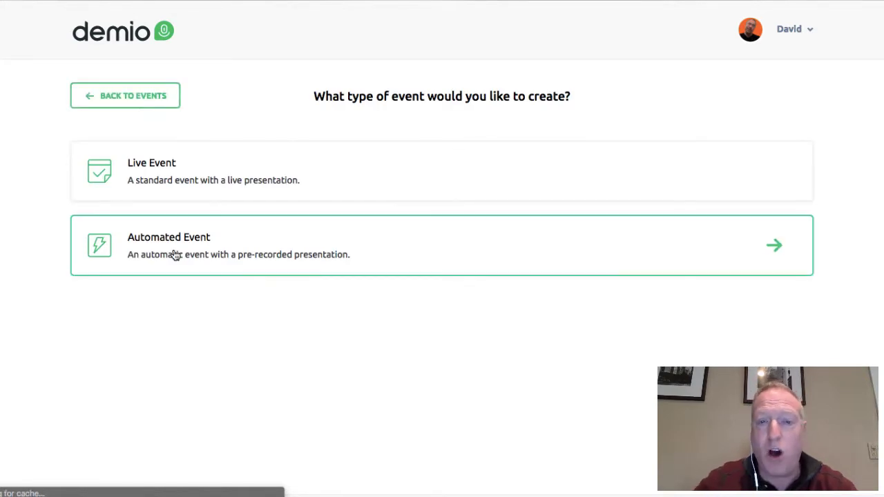
Create an Automated Event named 'Reputation Management for Financial Advisors', correcting the typo
left_click(174, 254)
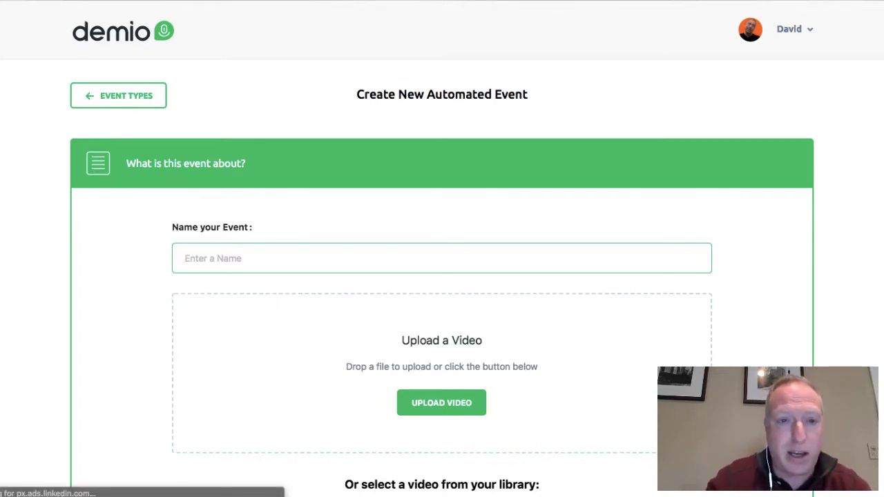
type("Rep")
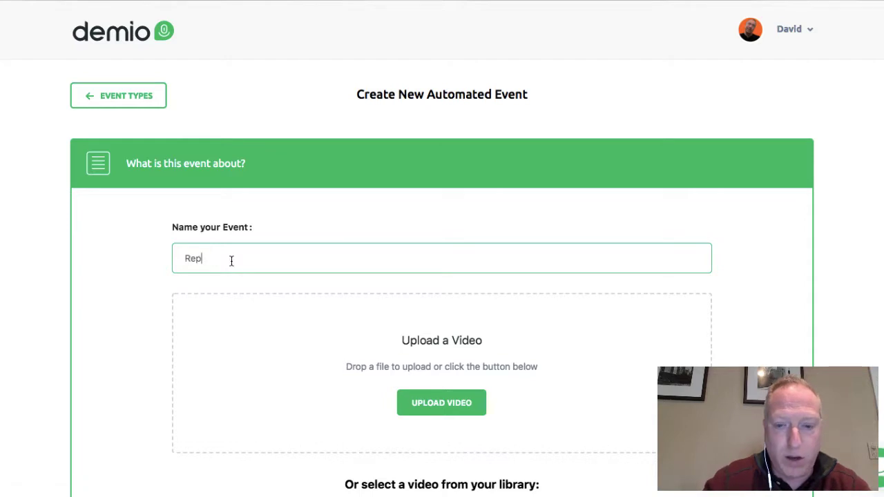
type("utation ")
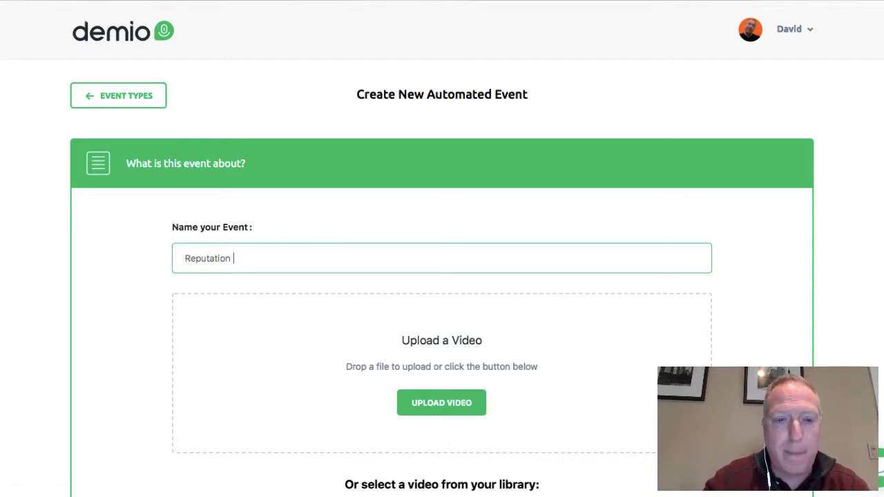
type("Management for")
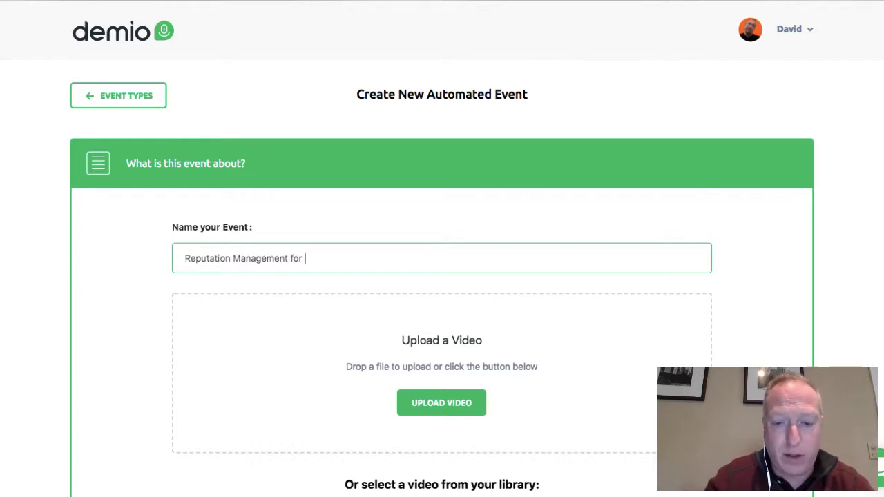
type(" Financial Advo")
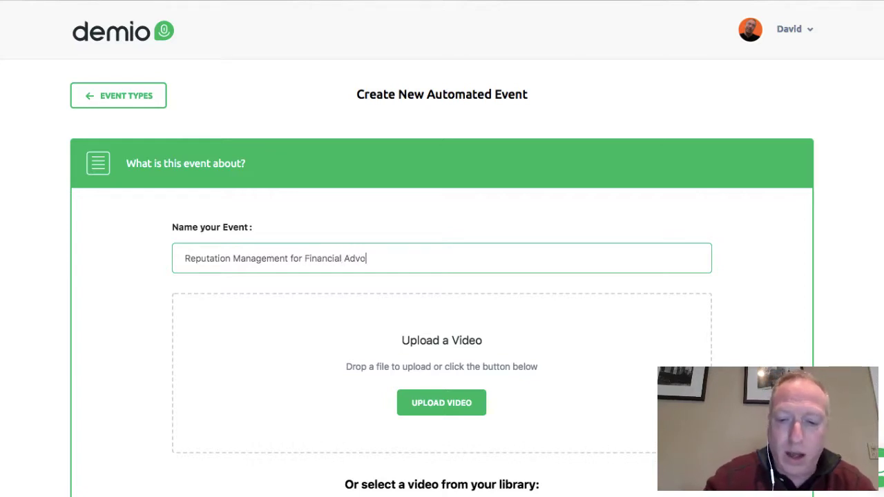
type("sr")
key("BackSpace")
key("BackSpace")
key("BackSpace")
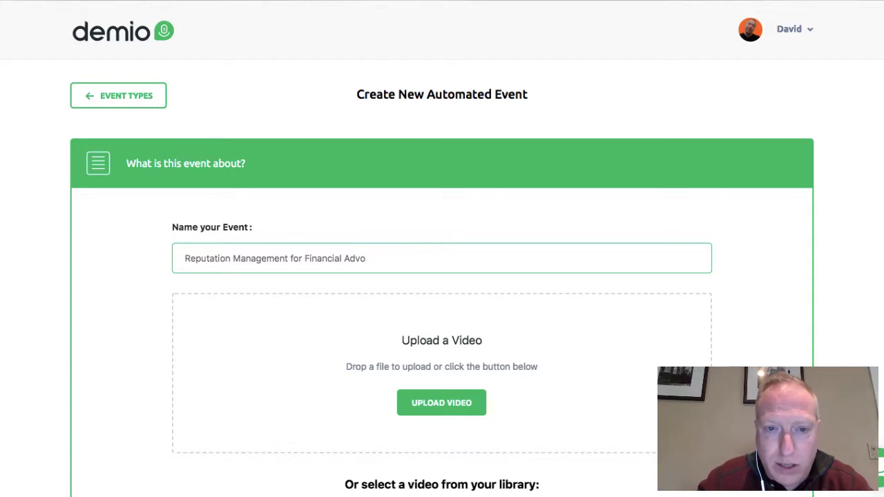
type("isors")
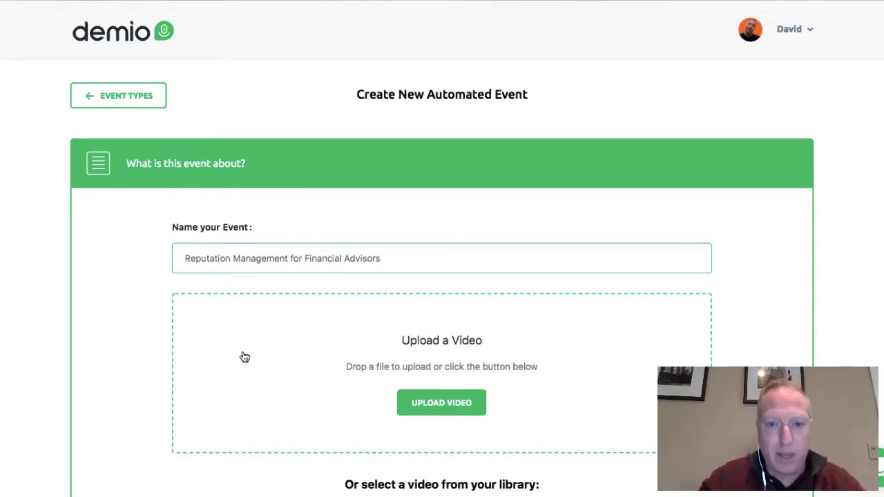
scroll(221, 366, "down", 2)
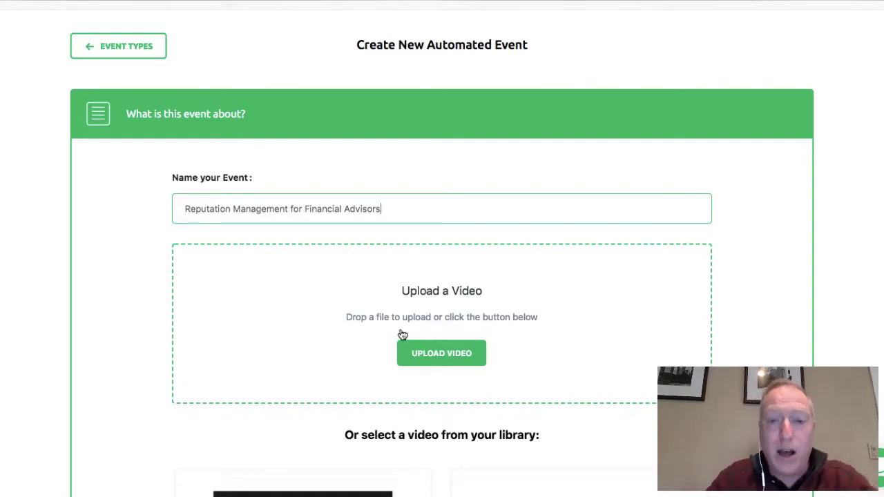
Attach the June 7, 2018 library video 'The Public Controls Your Reputation!' (42:23)
scroll(436, 345, "down", 5)
left_click(290, 366)
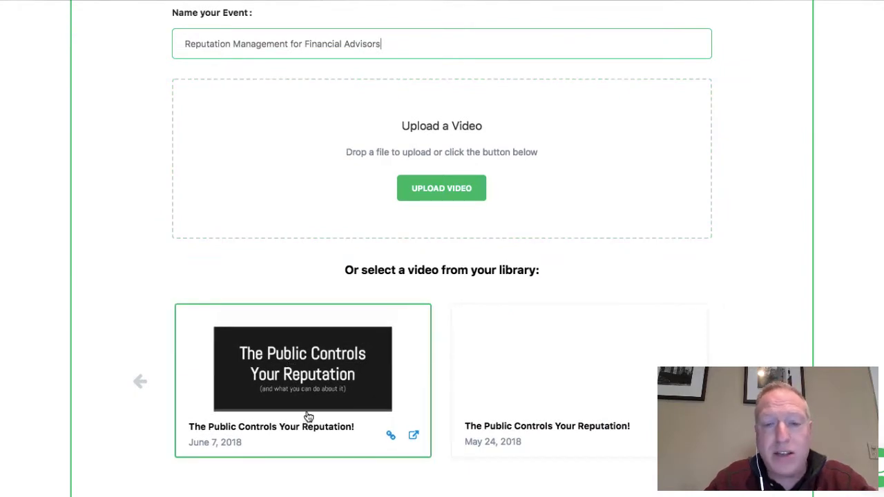
left_click(744, 381)
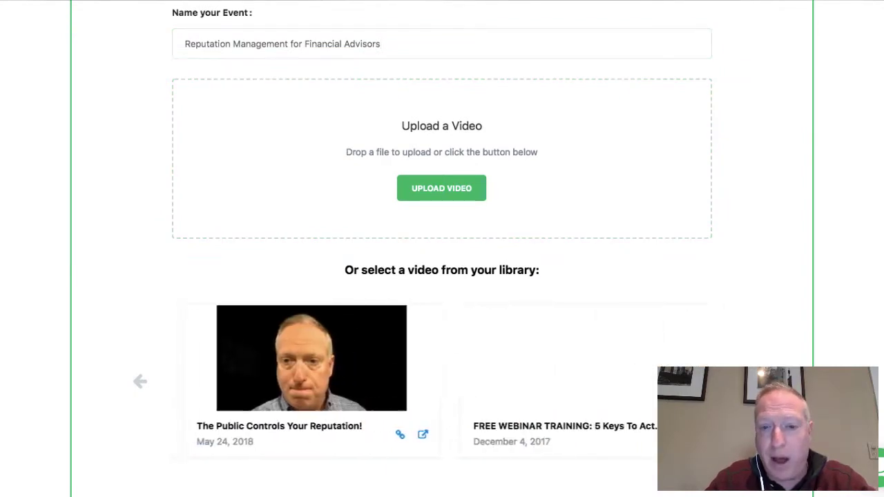
left_click(745, 381)
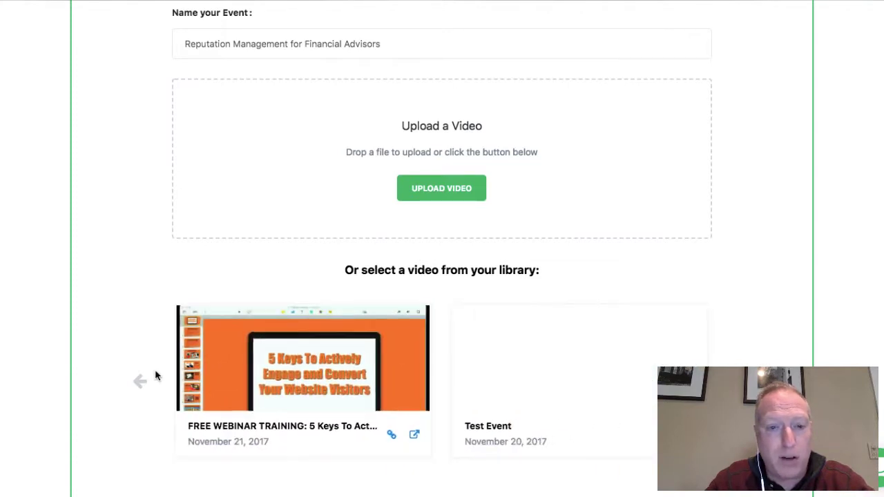
left_click(141, 383)
left_click(141, 383)
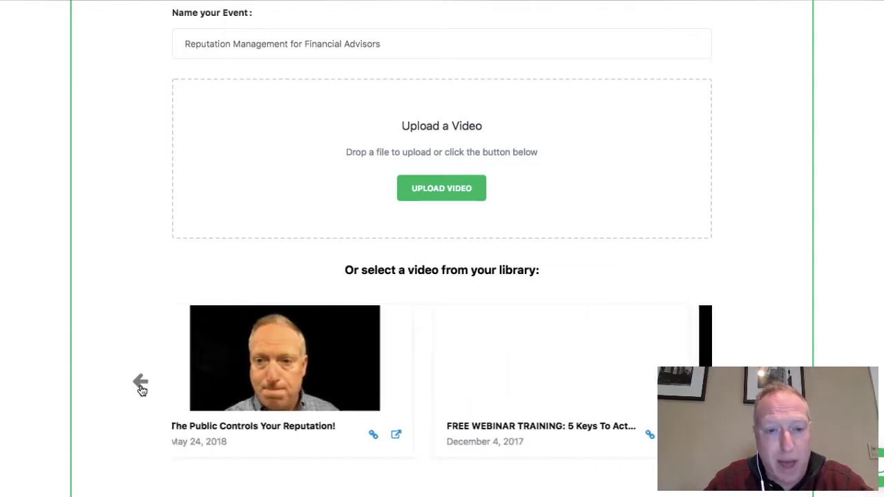
left_click(140, 383)
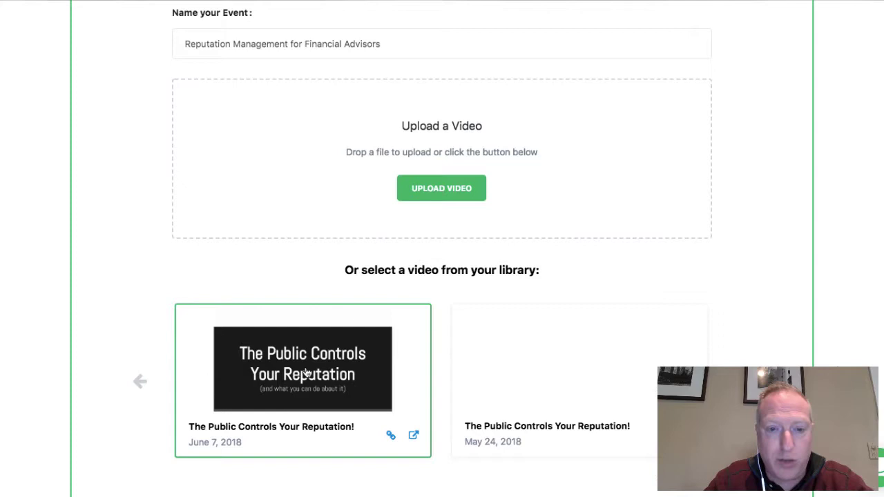
left_click(306, 373)
scroll(307, 373, "up", 3)
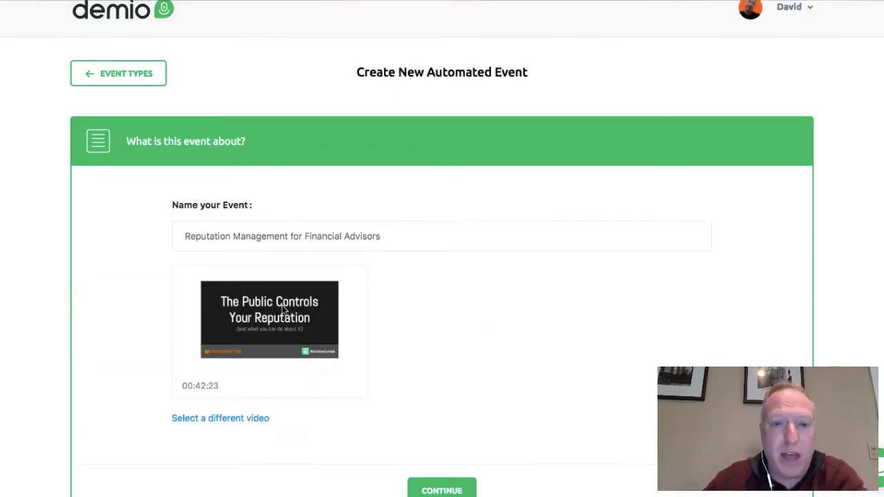
scroll(290, 310, "down", 3)
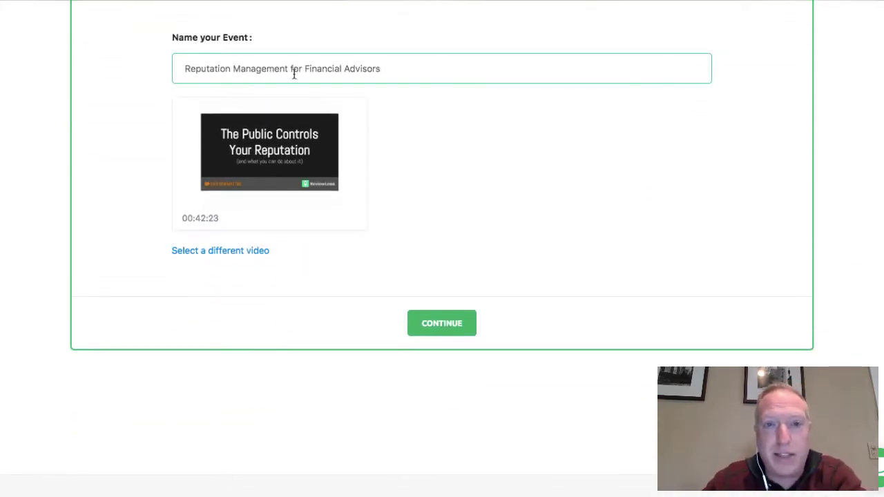
Set the recurring schedule to repeat every week on Monday at 4:00 pm
left_click(438, 324)
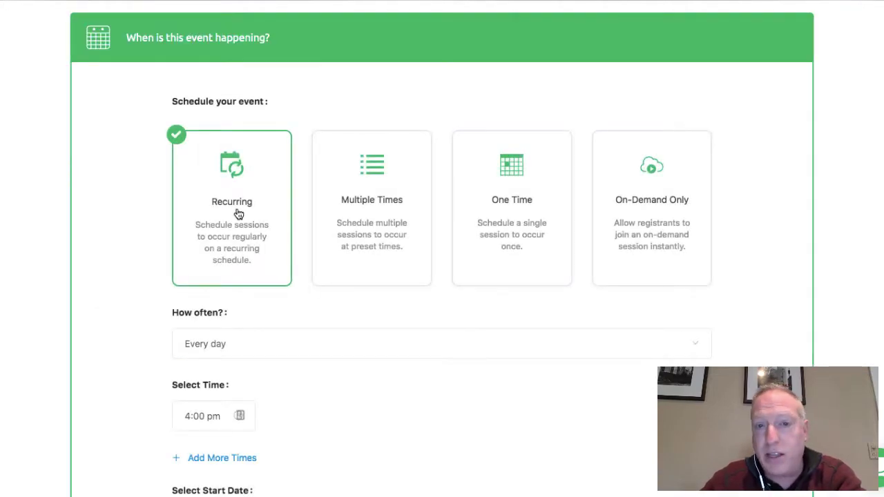
scroll(239, 214, "down", 2)
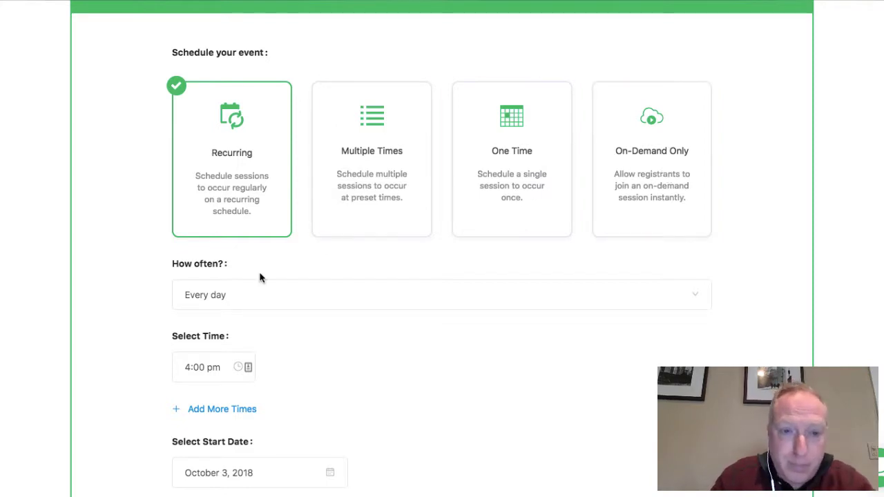
scroll(194, 249, "down", 1)
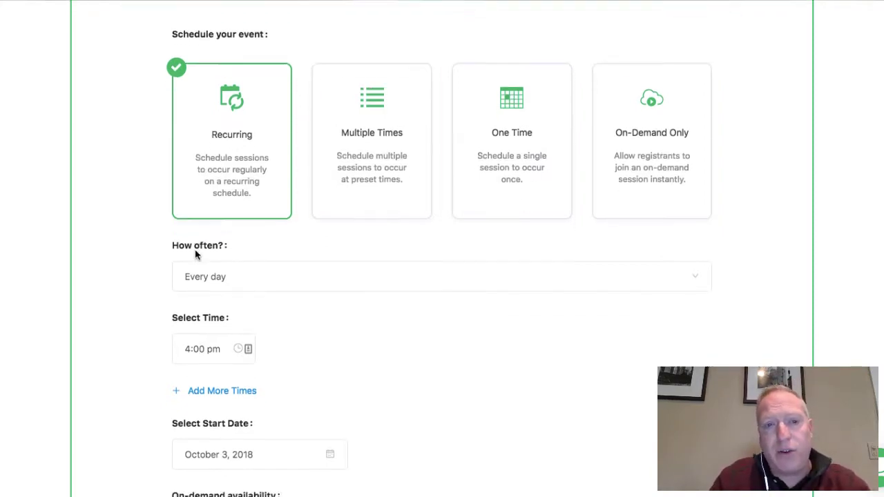
left_click(201, 256)
left_click(209, 305)
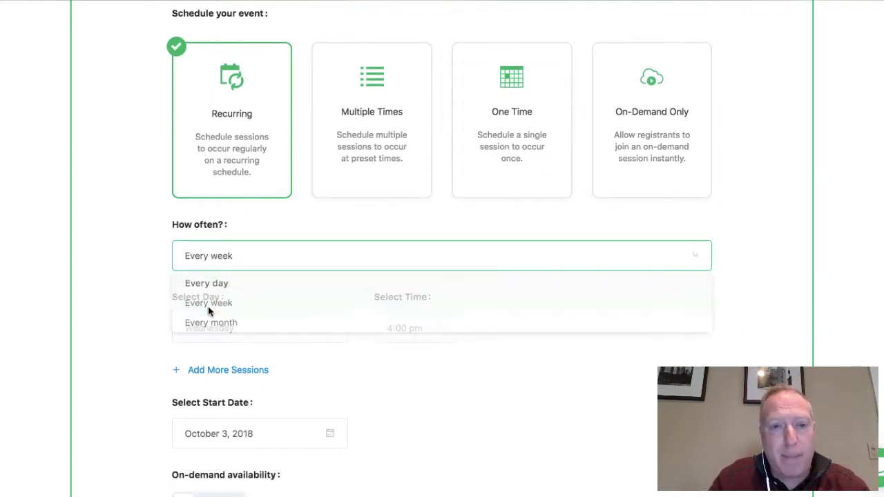
scroll(145, 349, "down", 2)
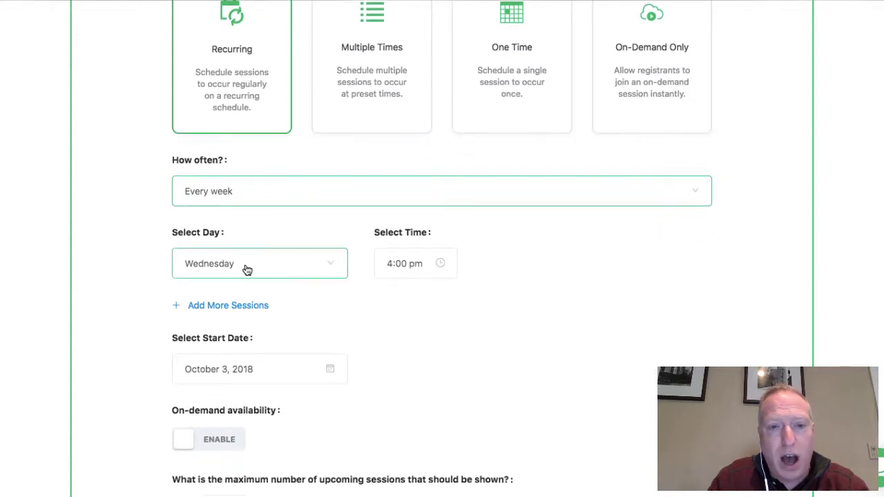
left_click(282, 267)
left_click(236, 317)
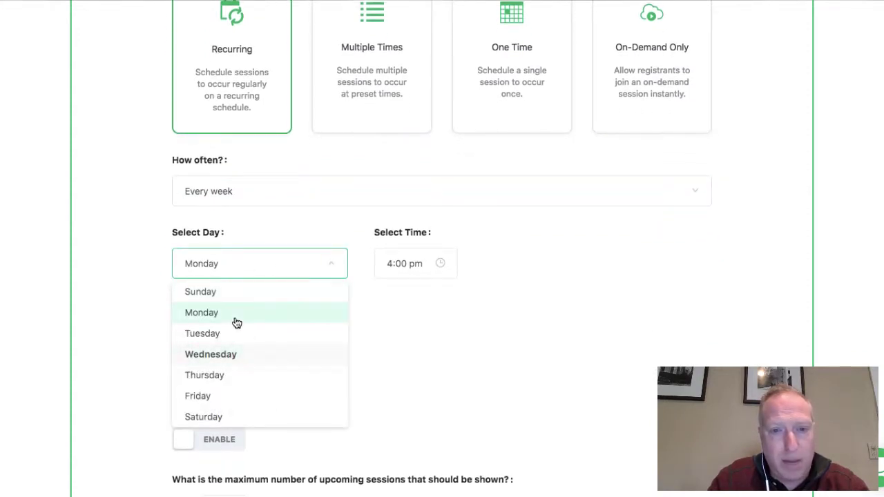
Add a second weekly session on Wednesday at 10:00 am
left_click(263, 307)
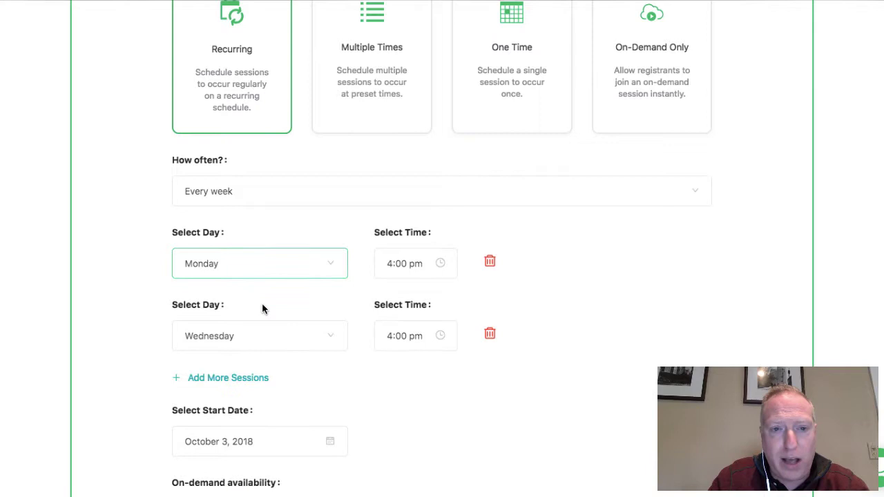
left_click(232, 336)
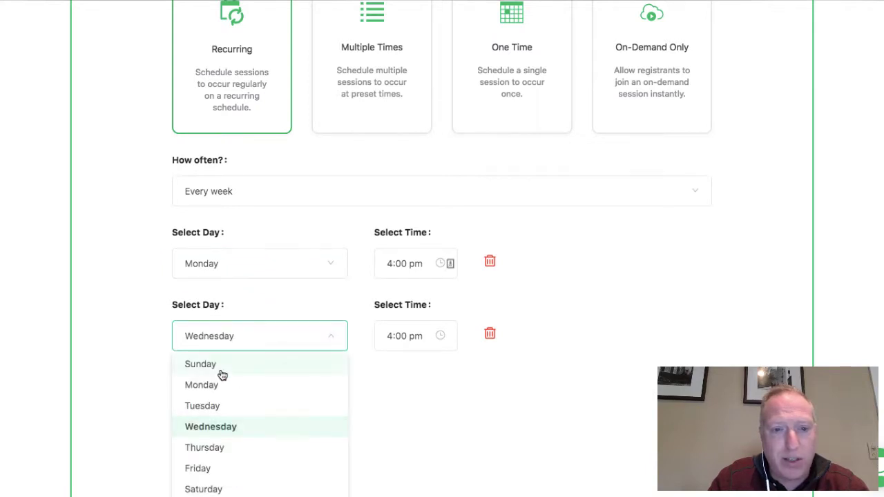
left_click(393, 341)
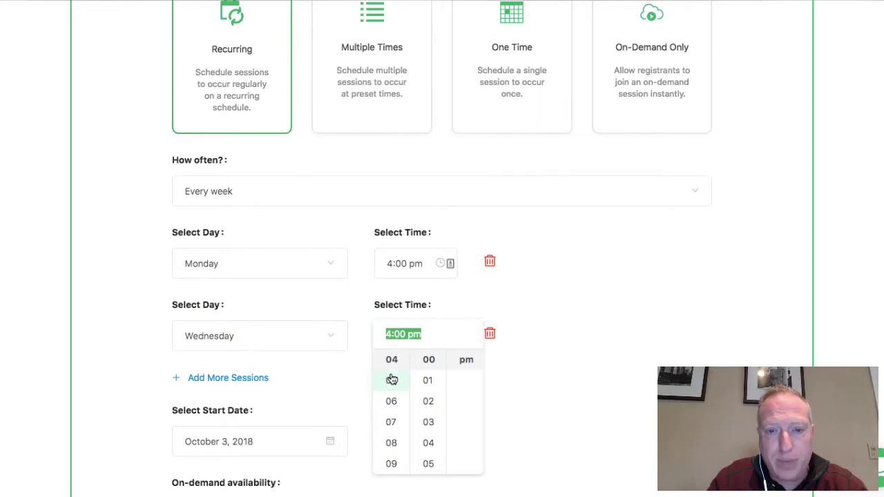
scroll(392, 379, "up", 3)
scroll(390, 362, "up", 2)
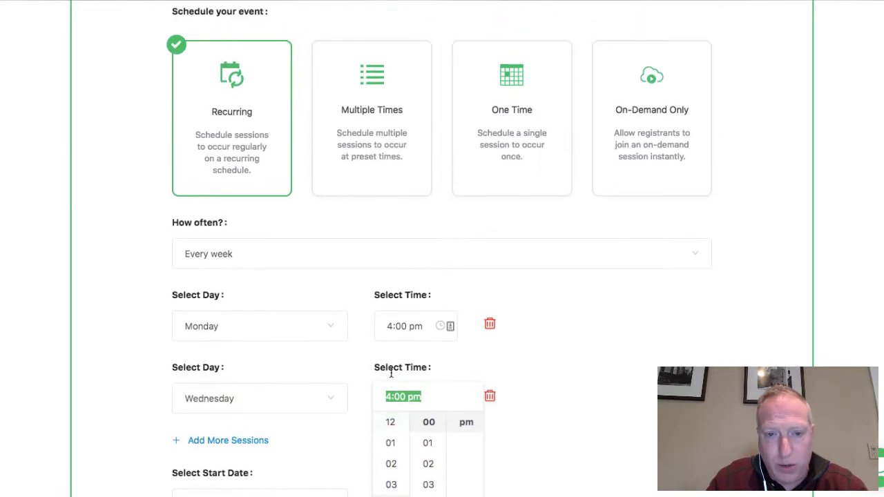
scroll(385, 432, "down", 5)
scroll(361, 410, "down", 5)
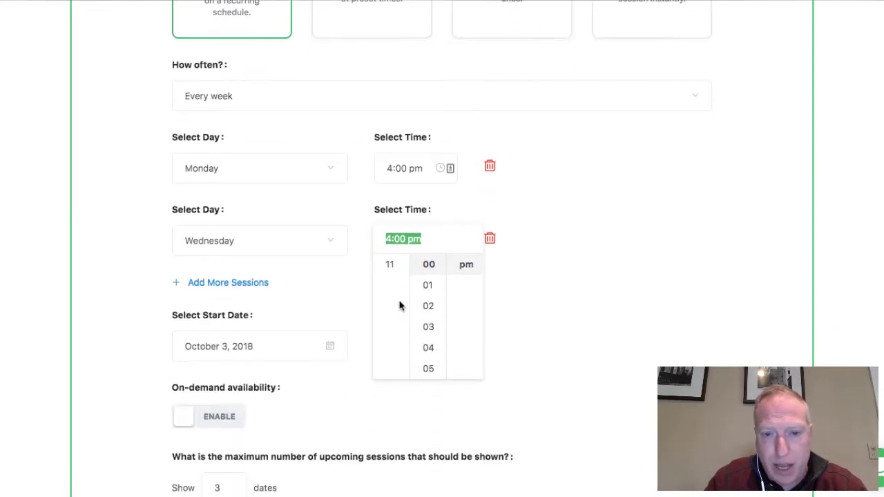
scroll(398, 297, "up", 1)
scroll(389, 260, "up", 1)
left_click(388, 284)
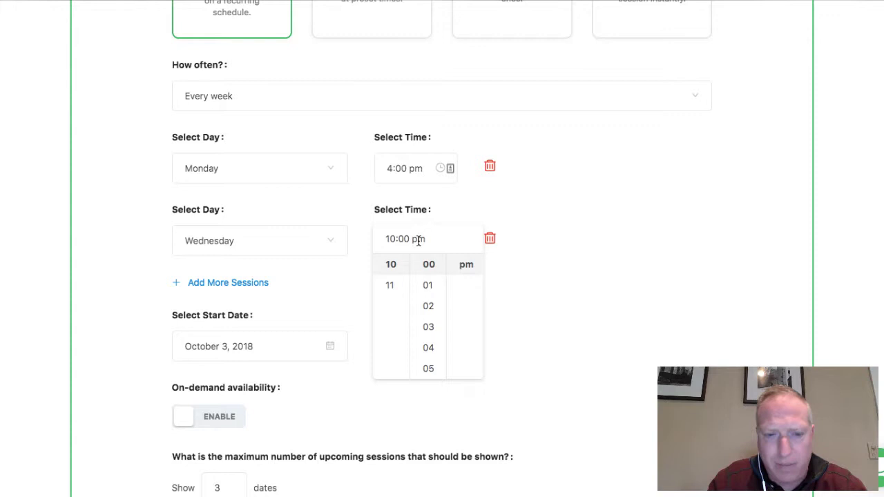
scroll(465, 269, "up", 1)
left_click(465, 265)
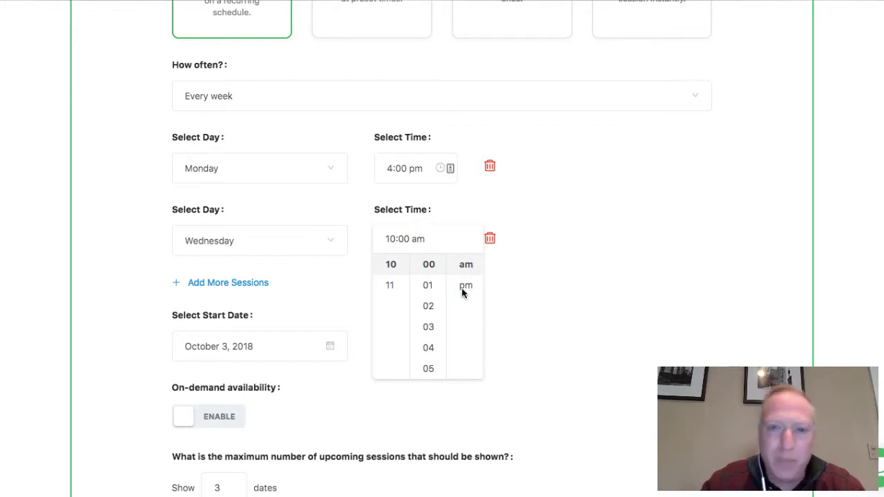
Add a Wednesday 4:00 pm session and a Friday 10:00 am session
left_click(235, 283)
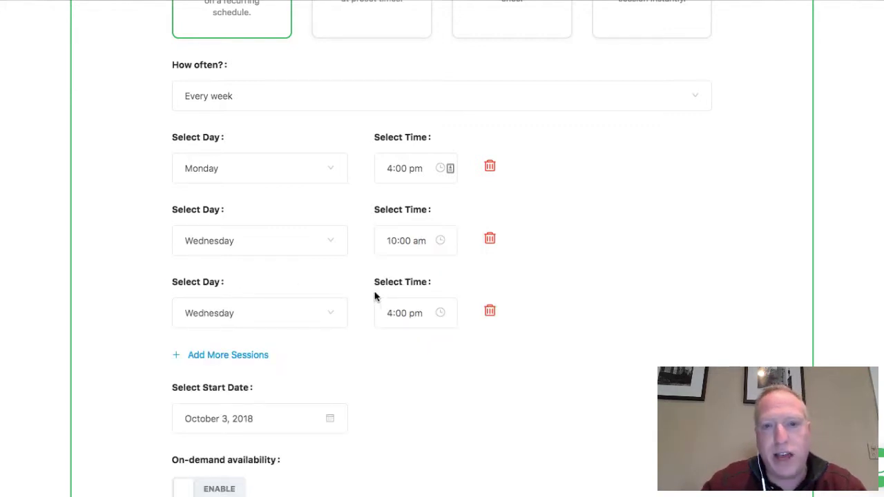
scroll(451, 319, "down", 3)
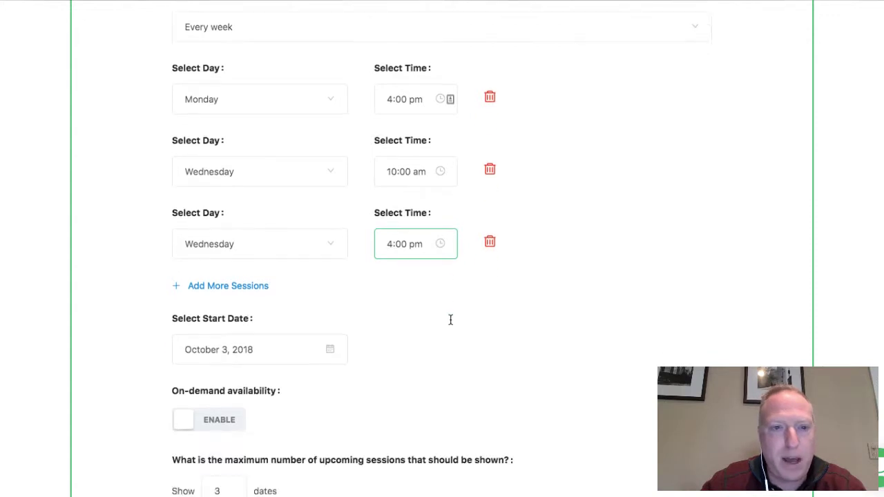
left_click(240, 269)
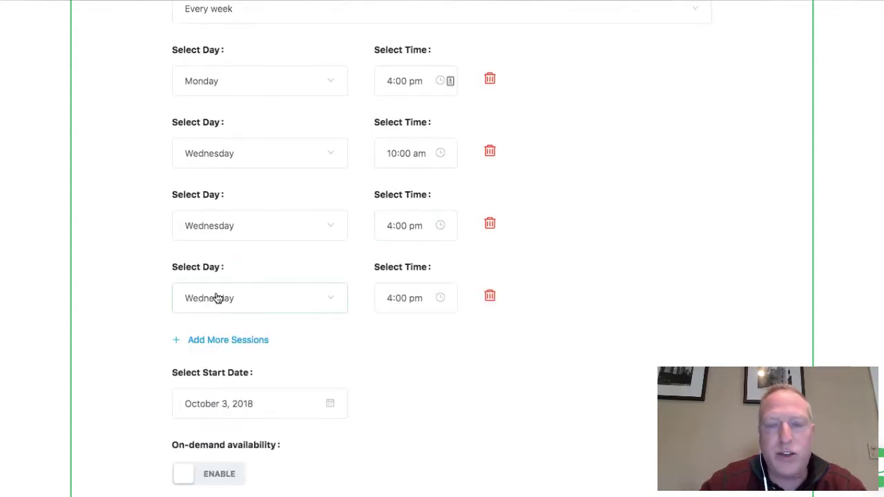
scroll(217, 296, "up", 2)
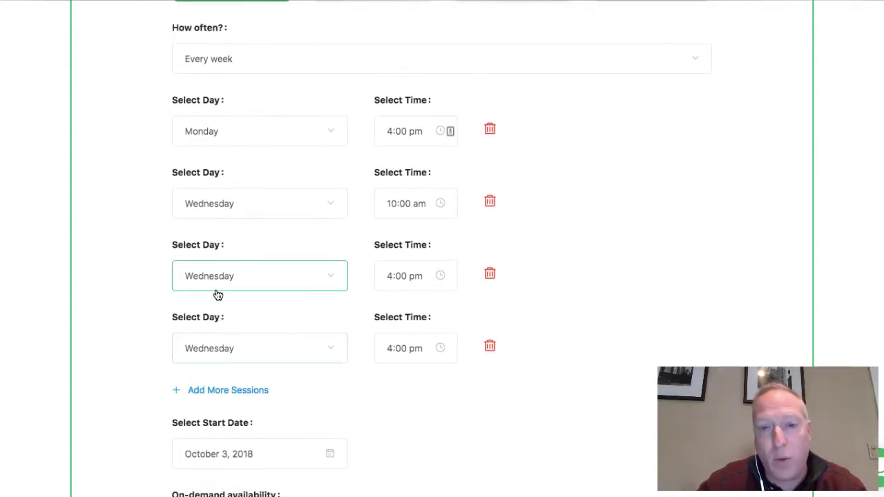
left_click(210, 358)
scroll(207, 441, "down", 1)
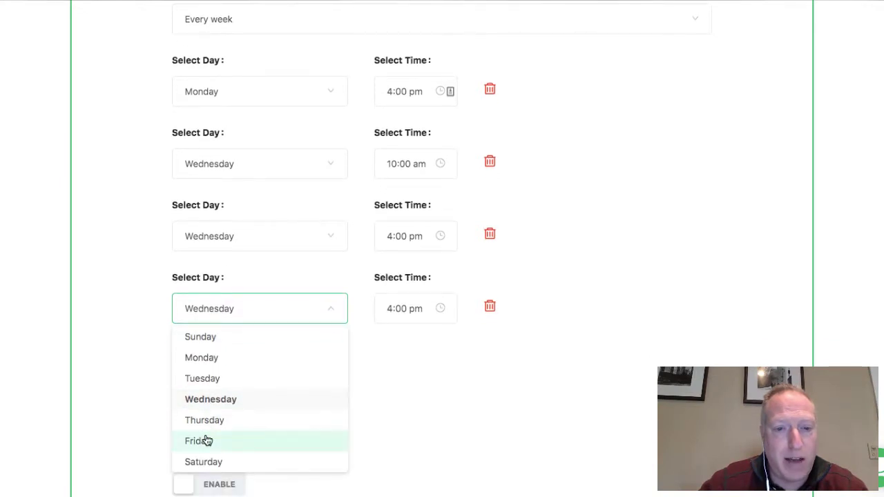
left_click(205, 439)
left_click(388, 308)
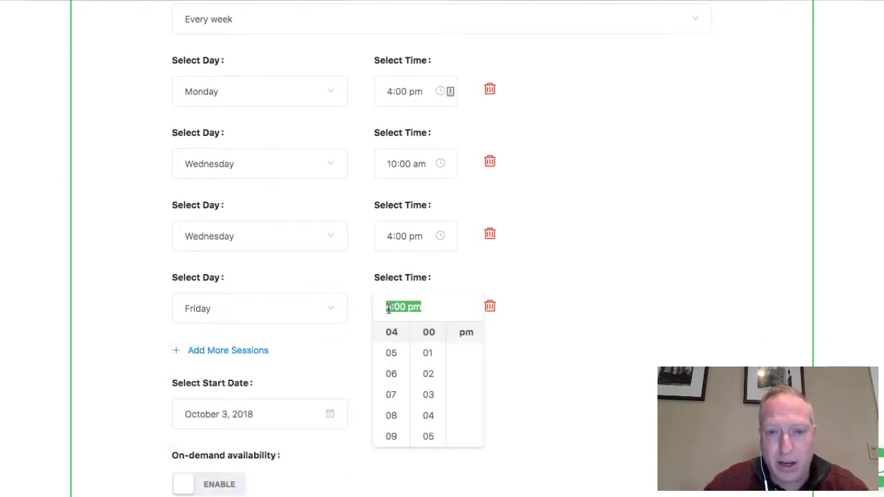
scroll(395, 387, "down", 2)
left_click(393, 374)
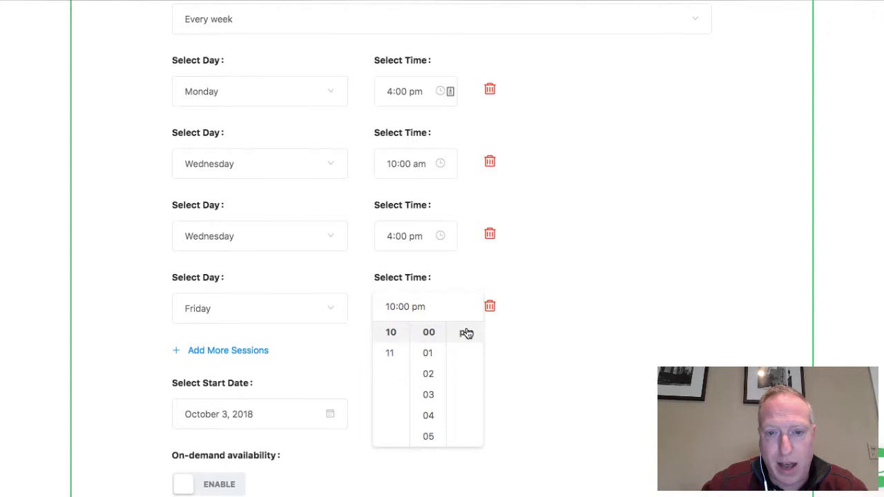
key("BackSpace")
key("BackSpace")
type("am")
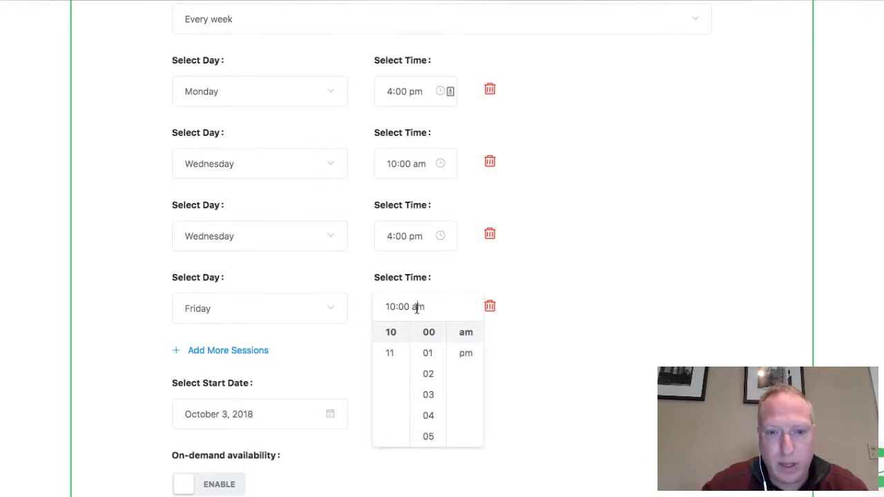
left_click(324, 349)
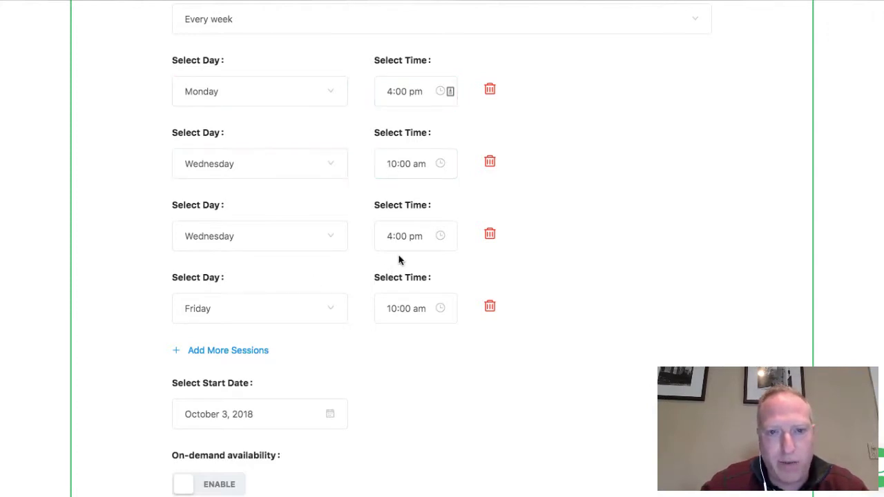
Toggle on-demand availability on and then back off
scroll(322, 329, "down", 1)
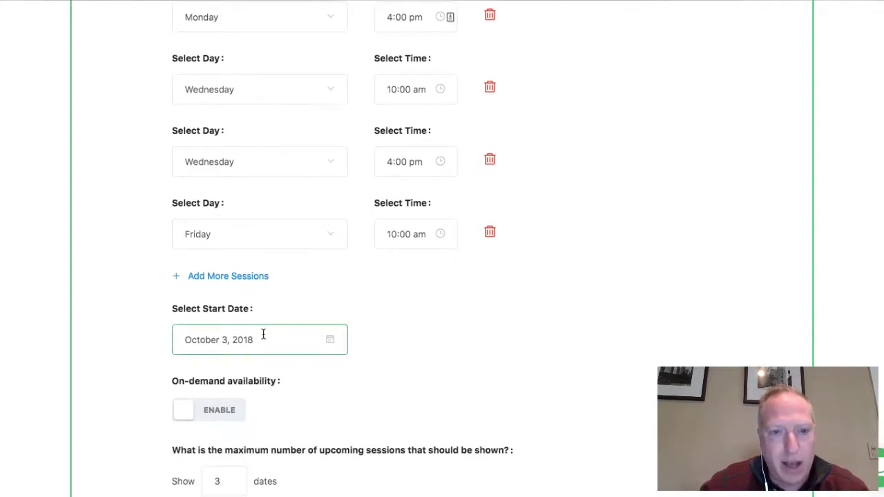
scroll(263, 336, "down", 1)
scroll(263, 334, "down", 1)
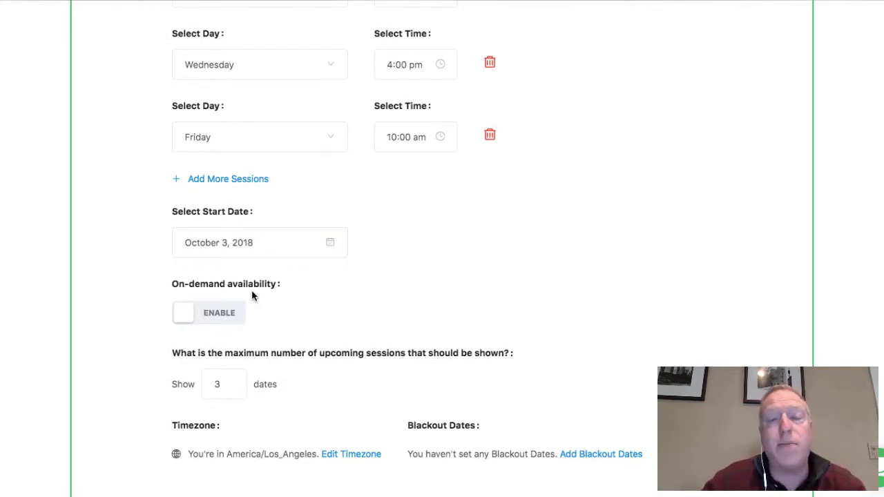
left_click(198, 318)
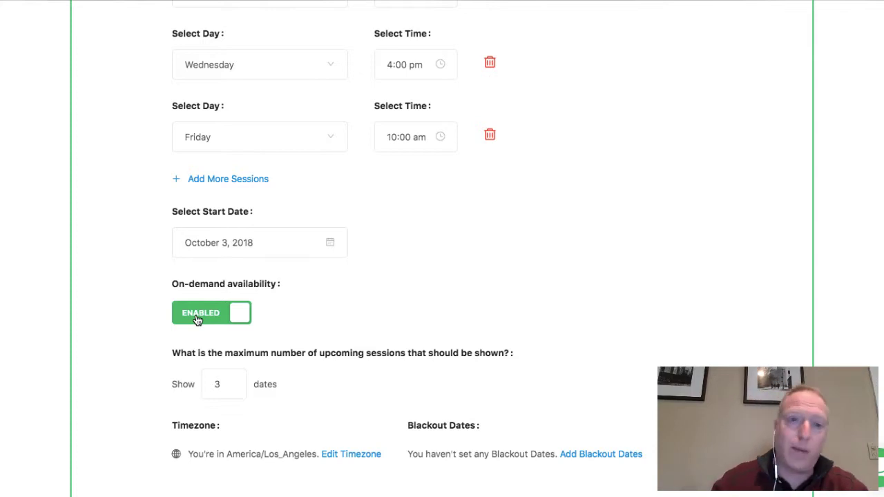
left_click(196, 319)
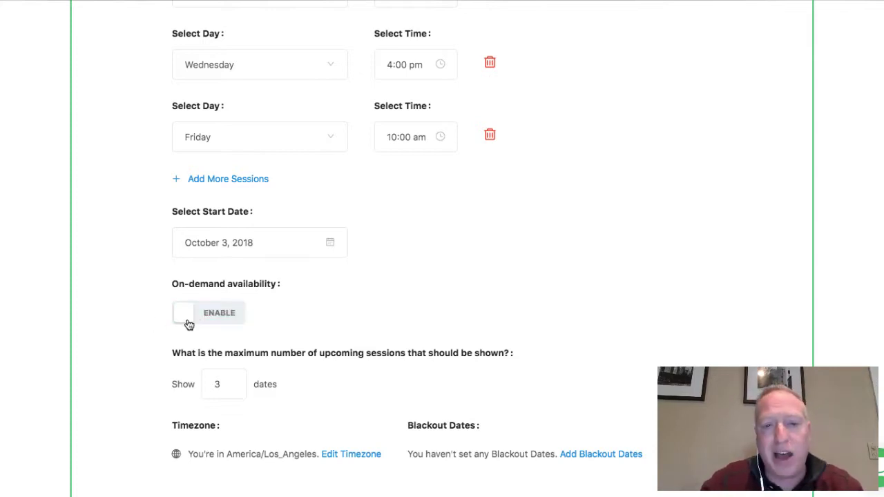
Keep showing 3 upcoming dates and create the automated event
scroll(188, 325, "down", 2)
left_click(241, 326)
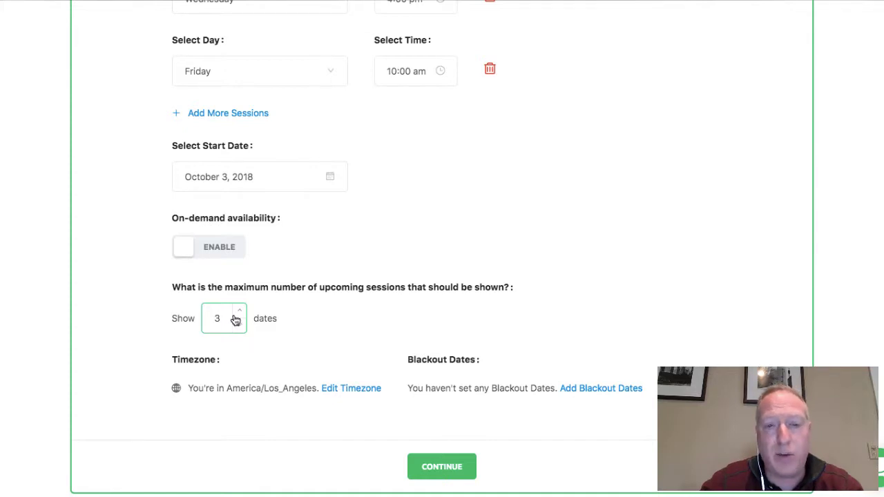
left_click(373, 179)
scroll(373, 180, "up", 5)
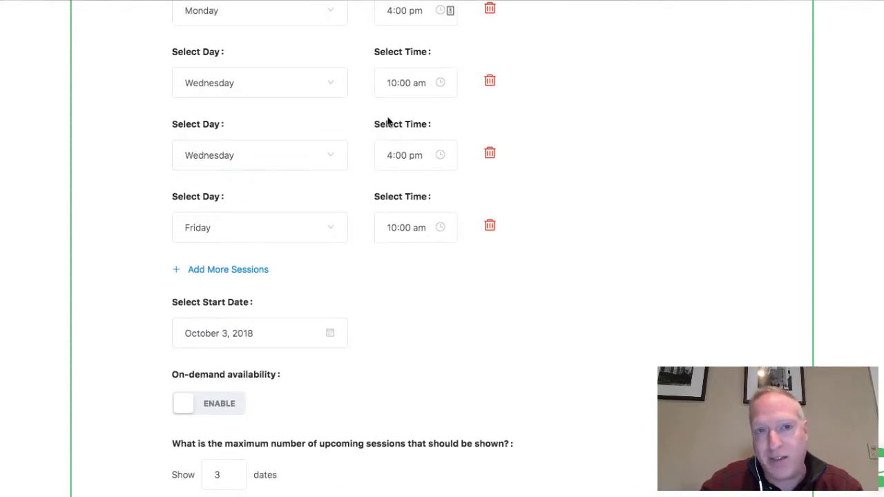
scroll(405, 124, "up", 2)
scroll(290, 267, "down", 3)
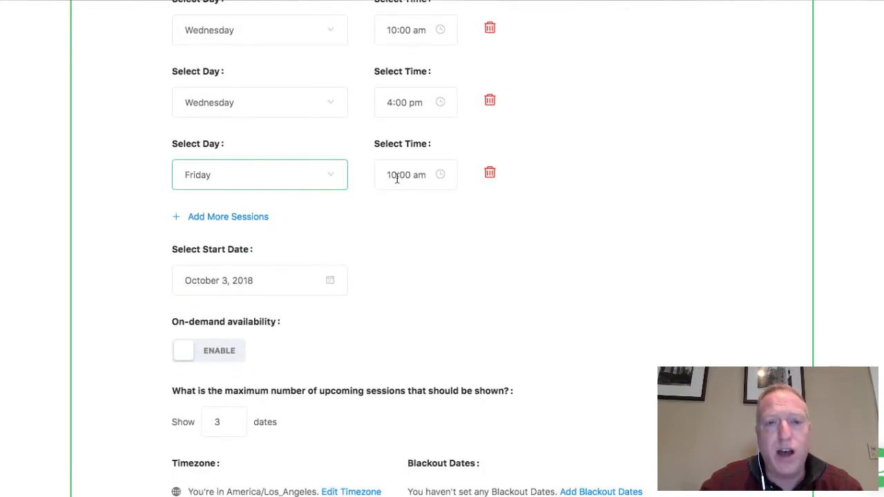
scroll(396, 180, "up", 2)
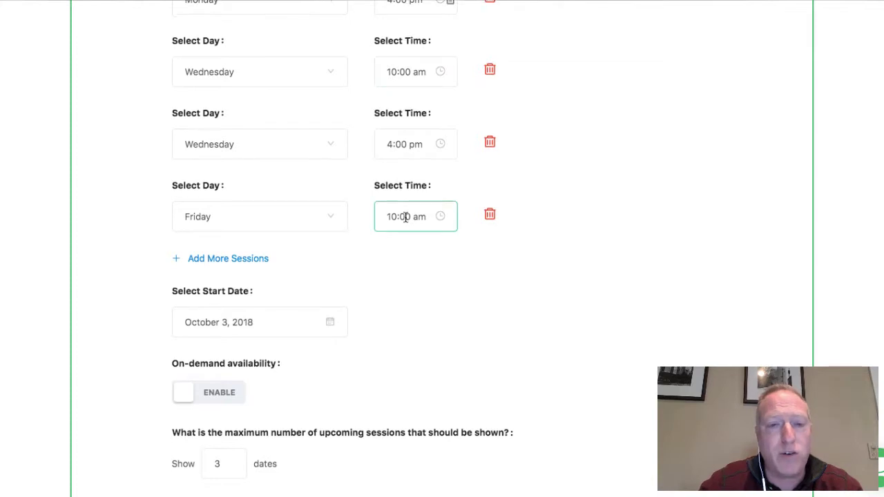
scroll(394, 263, "down", 6)
left_click(438, 384)
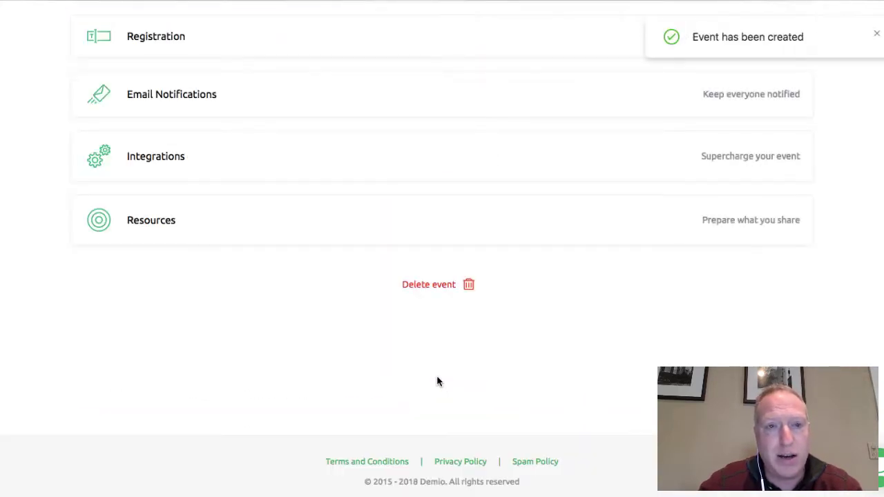
In Preferences, set attendee chat to Private and leave the post-session redirect at No
scroll(436, 382, "up", 8)
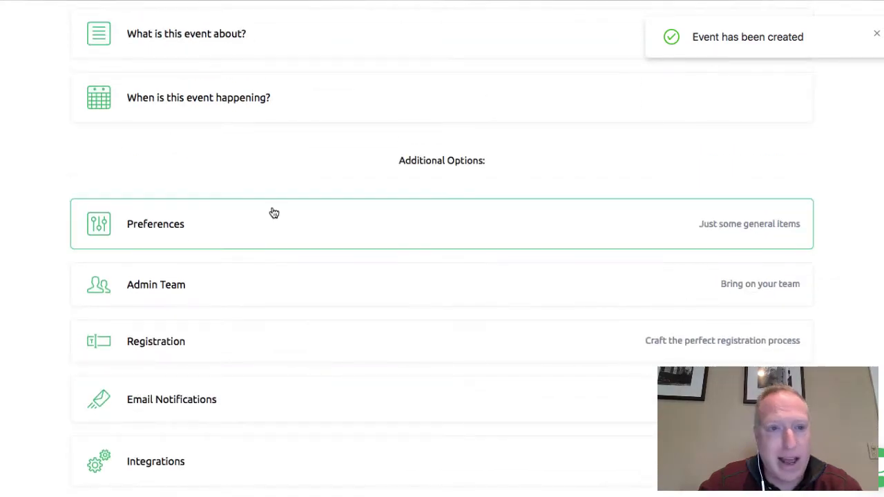
scroll(272, 212, "down", 1)
left_click(219, 196)
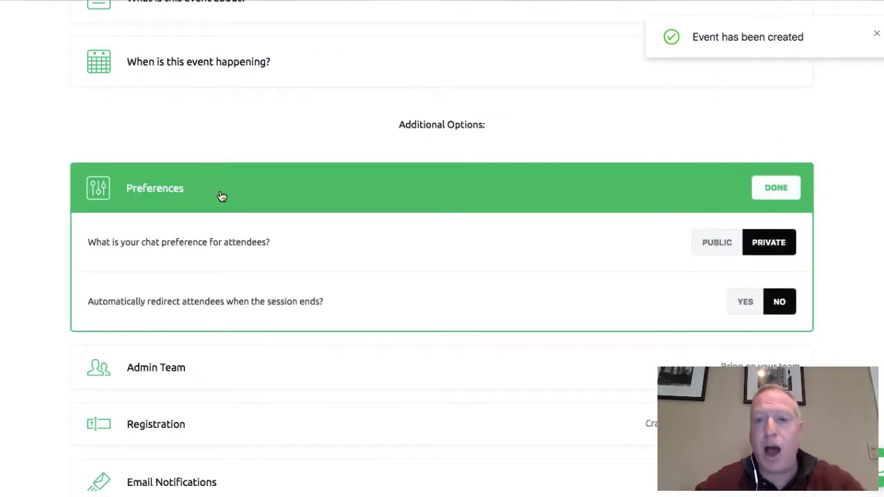
left_click(708, 253)
left_click(778, 254)
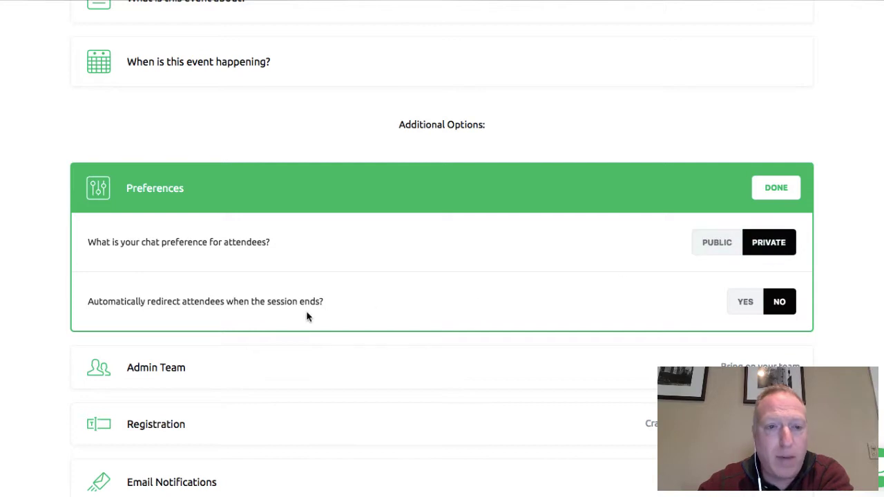
left_click(745, 312)
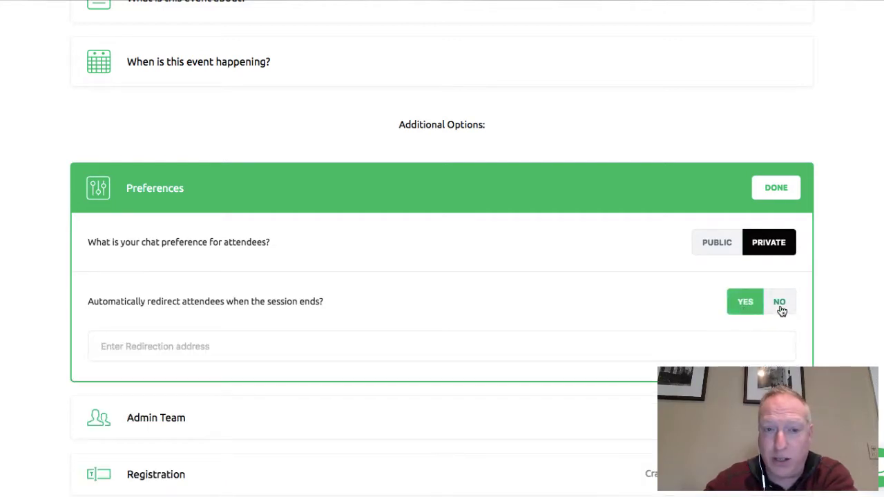
left_click(393, 341)
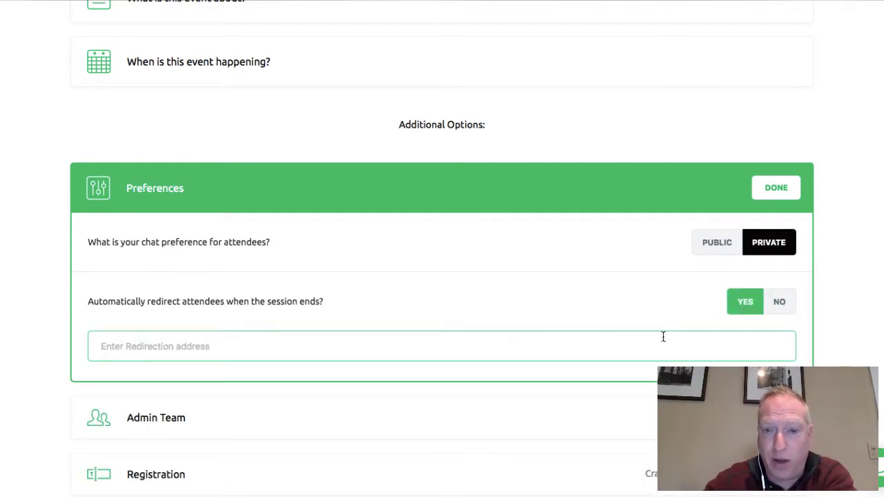
left_click(780, 304)
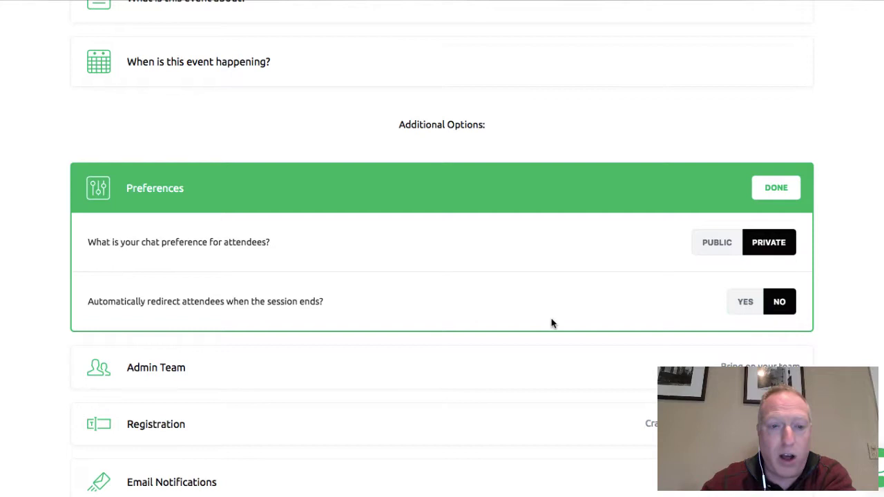
Save the preferences, view the Admin Team Moderator role, and close it without inviting admins
scroll(550, 324, "down", 3)
left_click(231, 201)
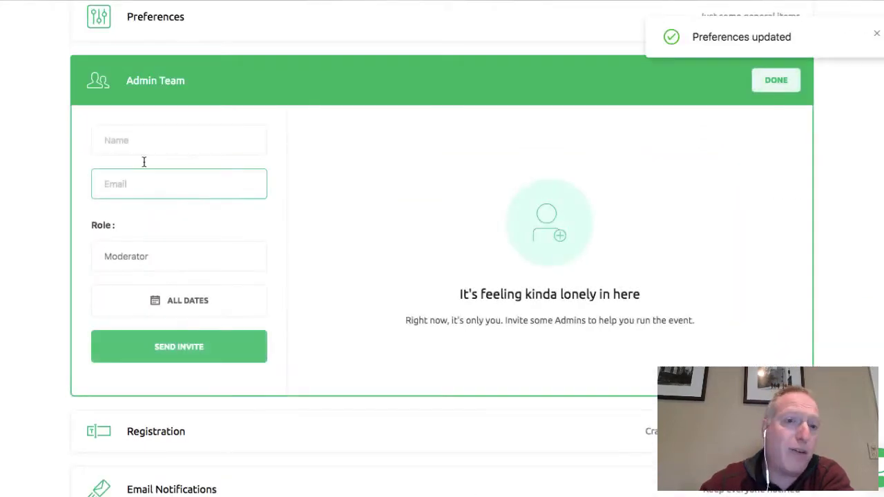
left_click(131, 261)
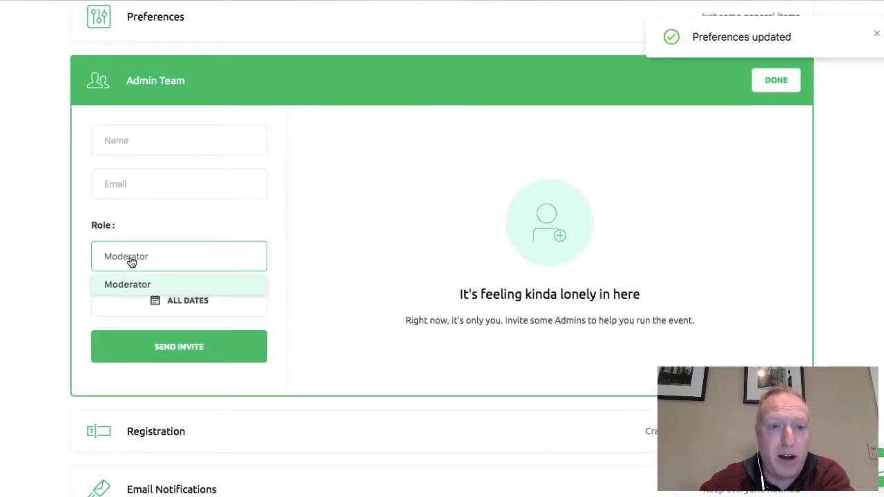
left_click(147, 257)
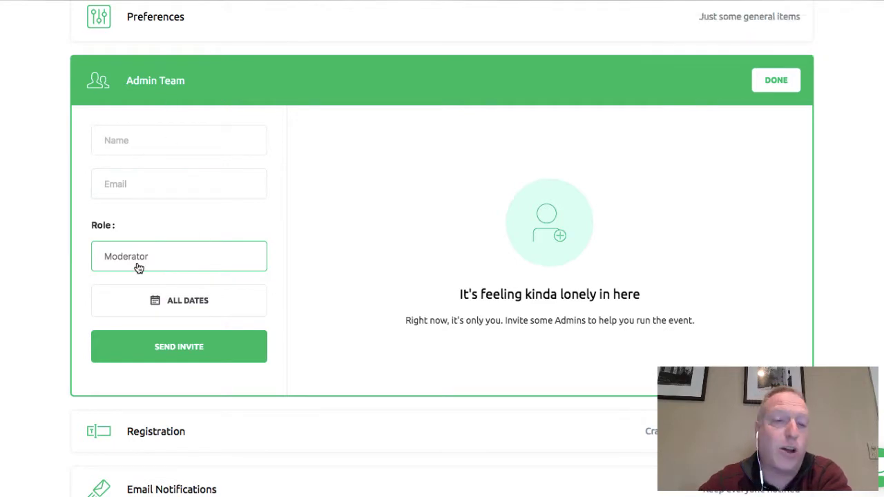
left_click(780, 87)
Open the Registration Page editor for Reputation Management for Financial Advisors and scroll through its preview
left_click(298, 143)
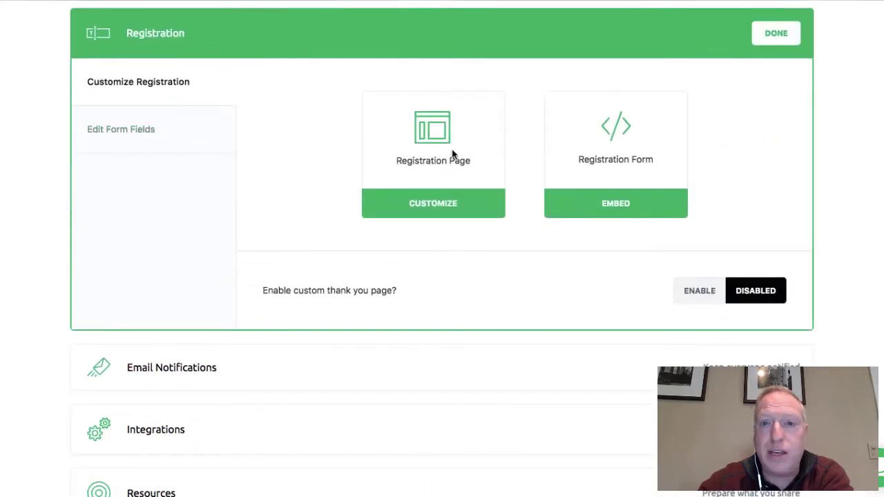
left_click(432, 209)
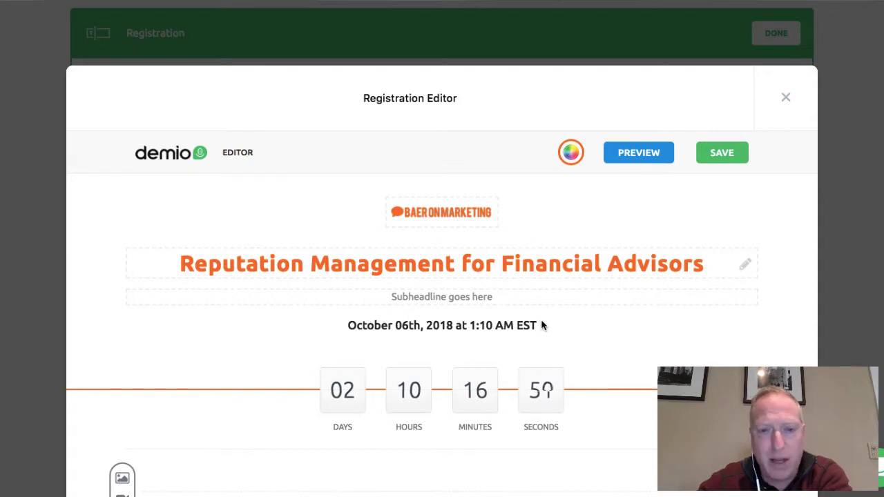
scroll(543, 325, "down", 5)
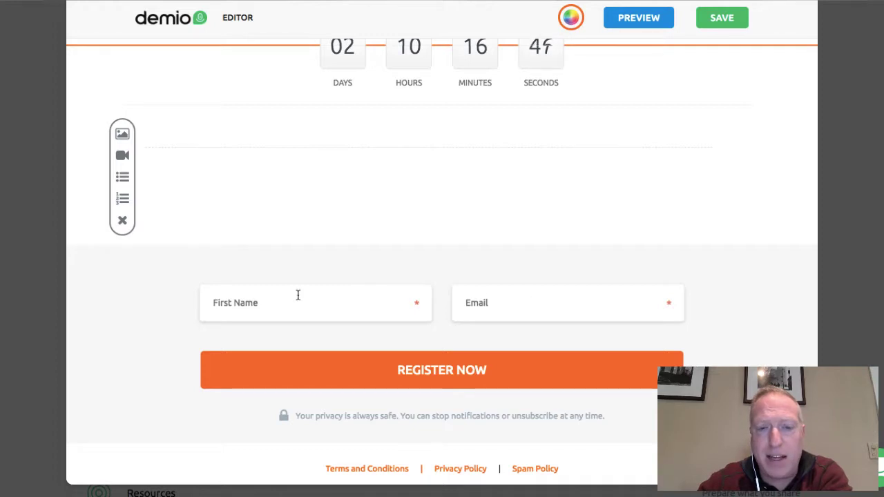
scroll(297, 295, "up", 4)
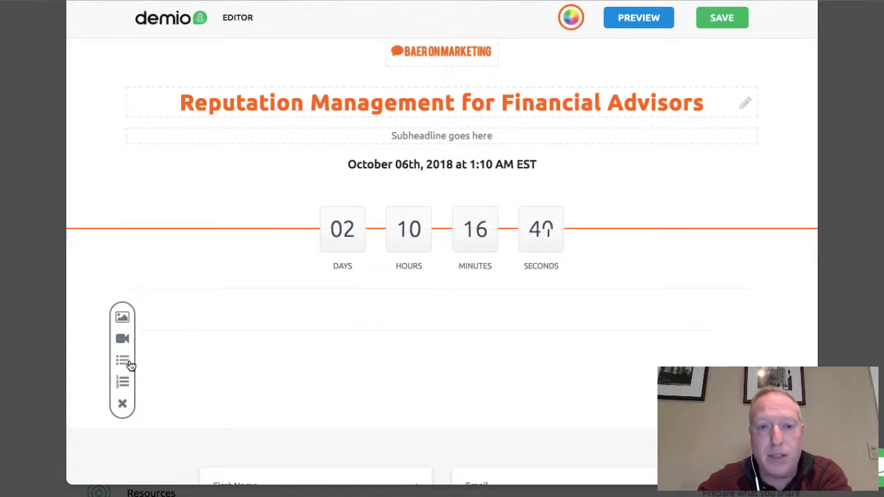
left_click(124, 406)
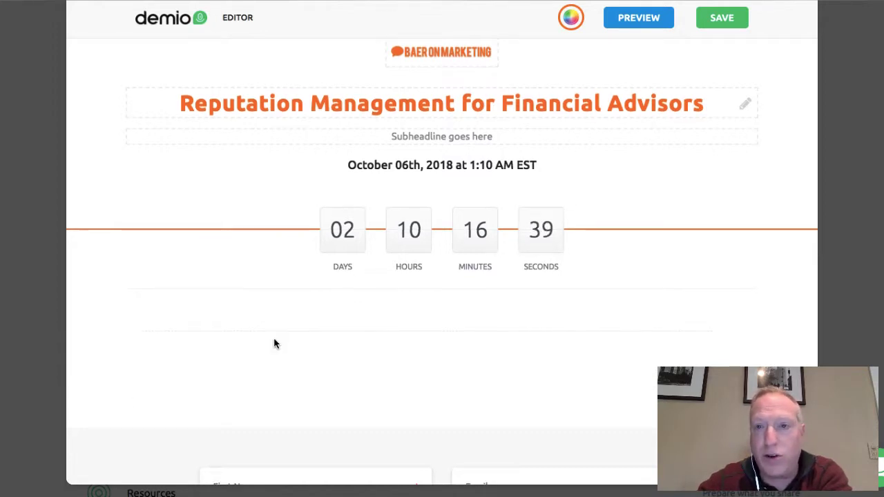
scroll(274, 341, "up", 1)
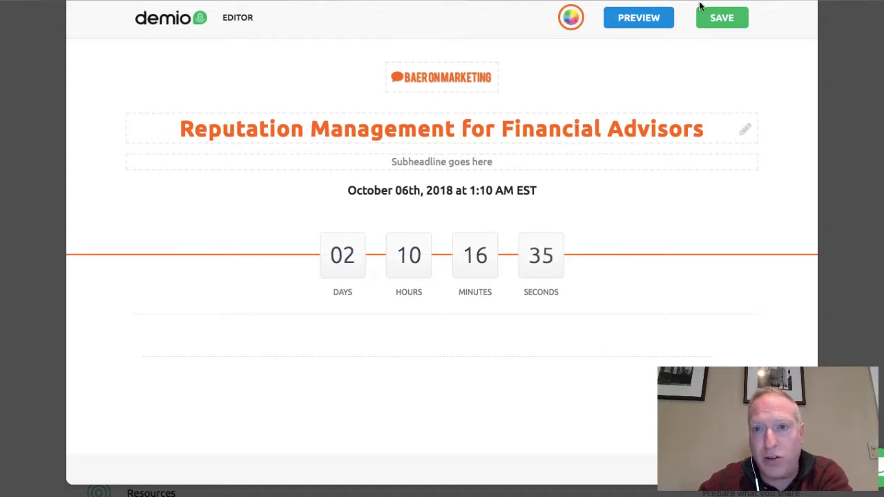
Dismiss the Registration Editor via the dark backdrop outside it
left_click(40, 86)
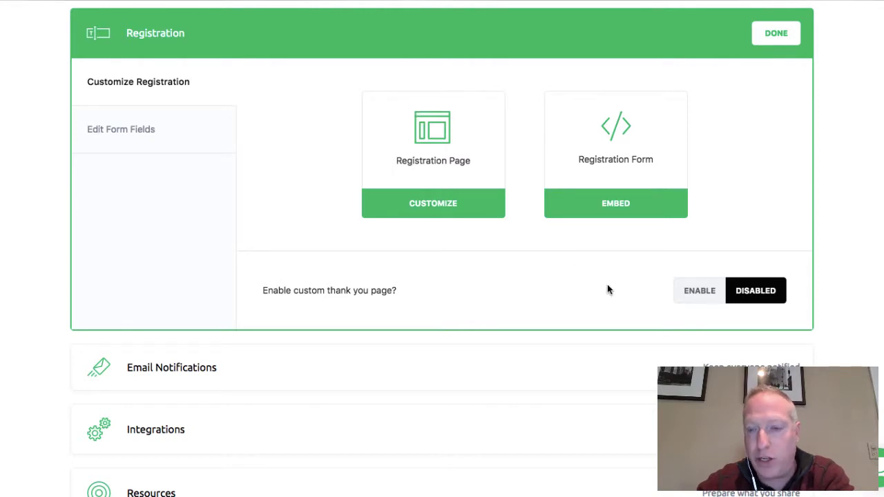
left_click(878, 464)
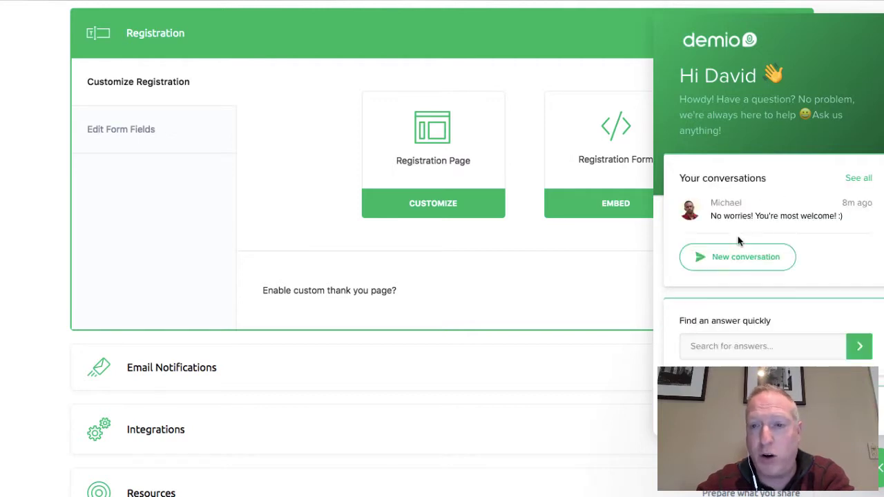
left_click(759, 221)
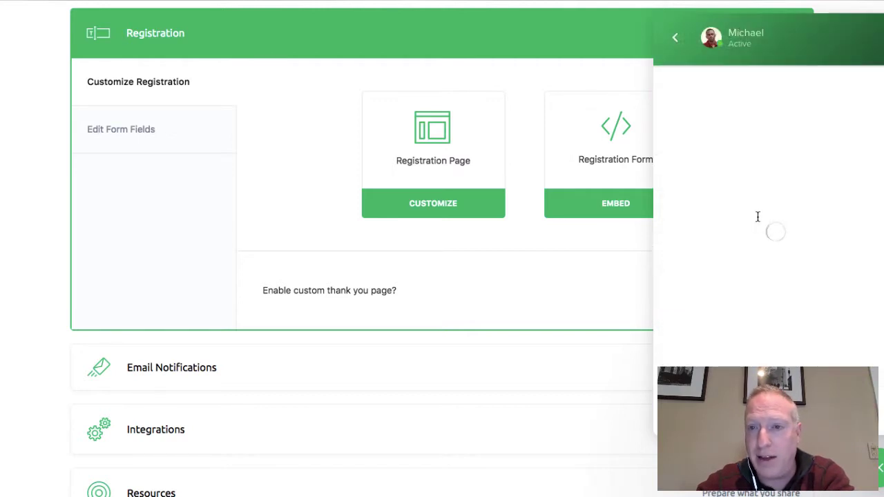
scroll(759, 314, "up", 3)
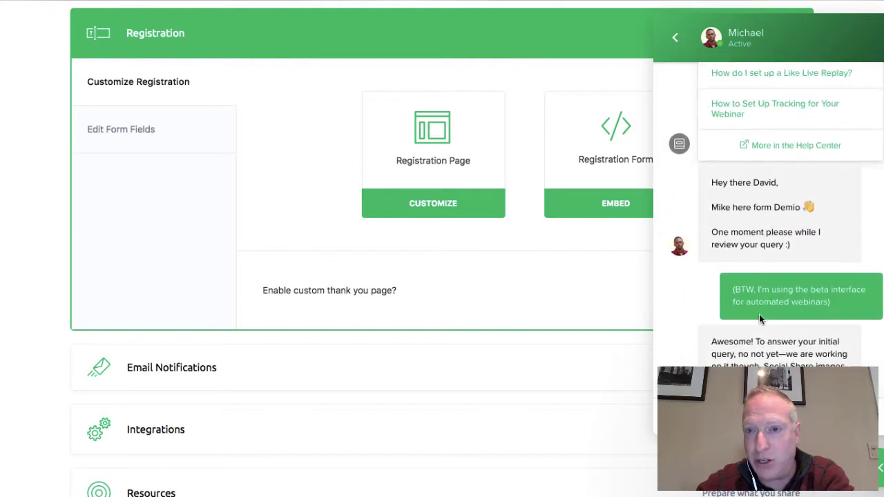
scroll(759, 315, "down", 2)
scroll(759, 314, "down", 1)
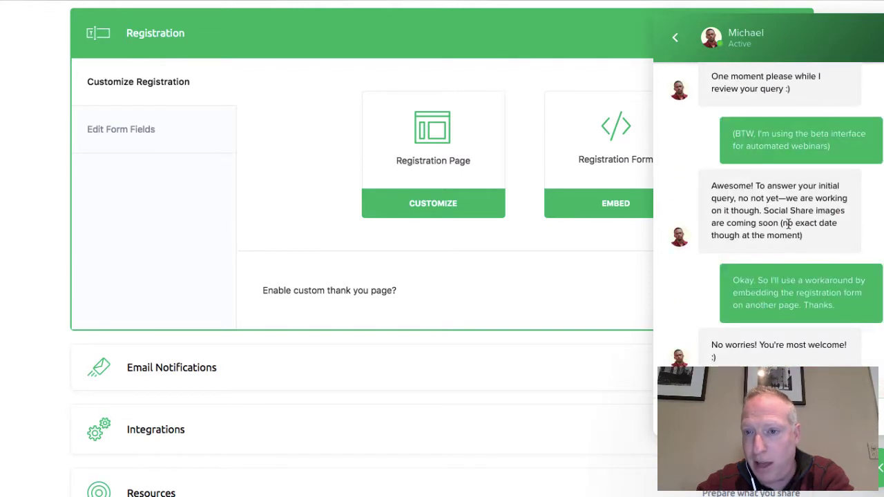
left_click_drag(783, 223, 796, 245)
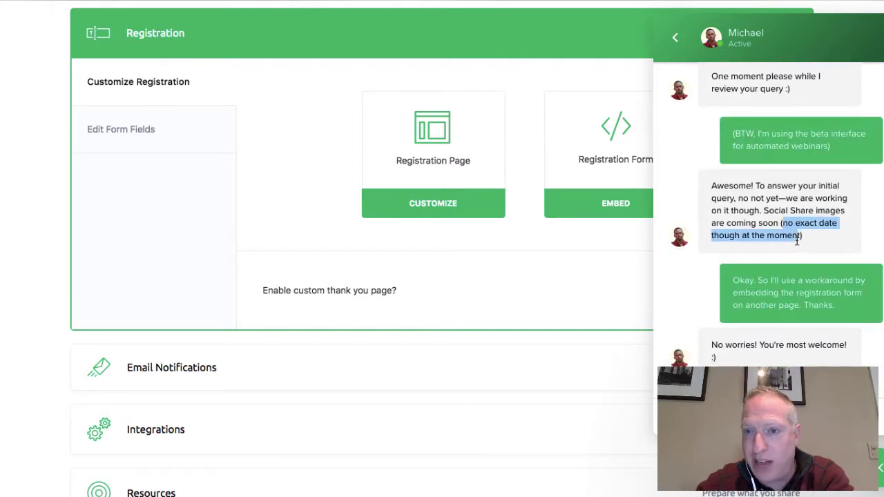
left_click(639, 291)
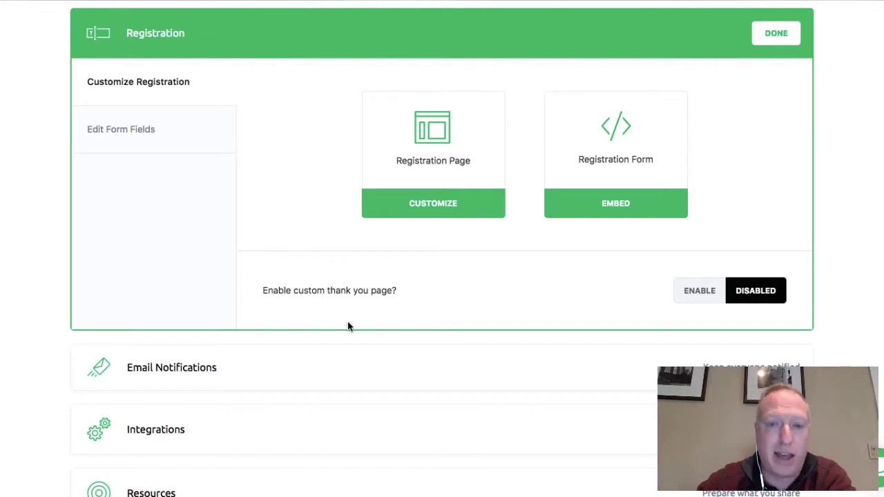
Collapse Registration, expand Email Notifications, and preview the 24 Hours Before reminder email
left_click(496, 42)
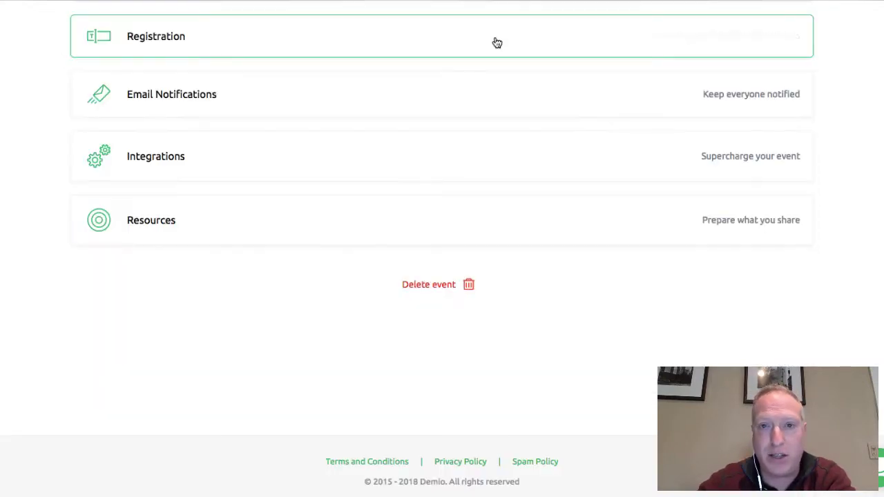
left_click(366, 102)
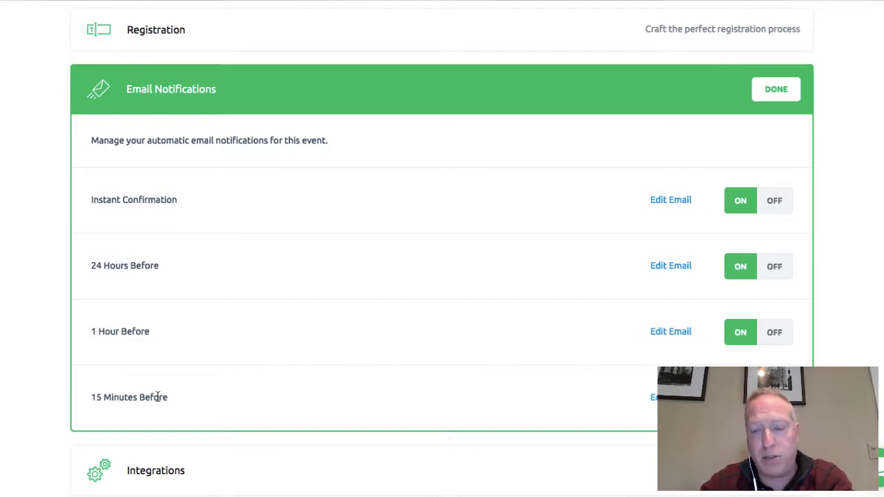
left_click(668, 268)
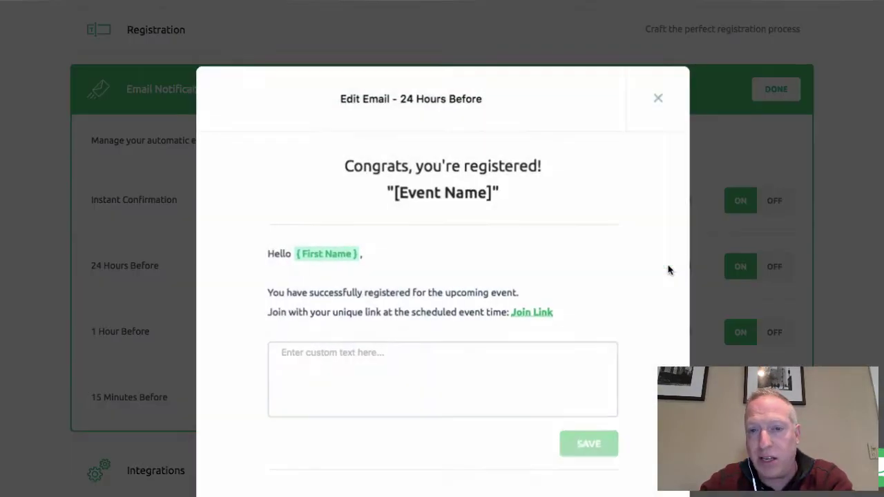
scroll(296, 278, "down", 2)
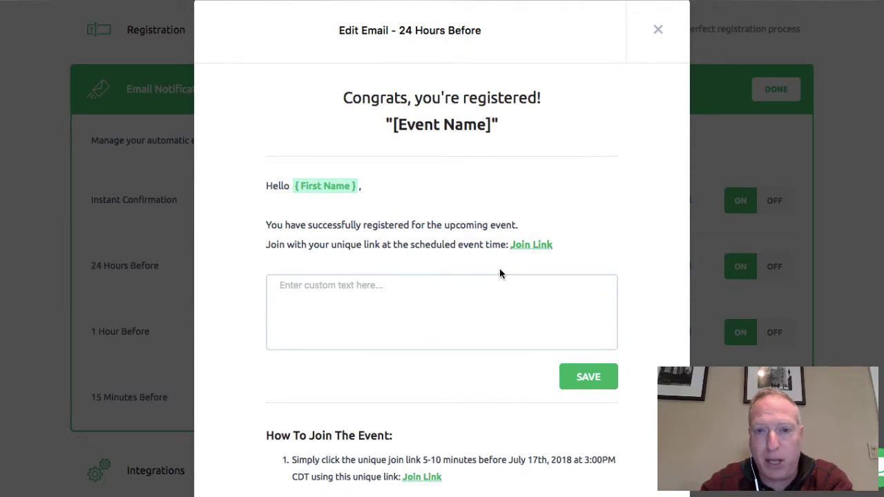
left_click(307, 287)
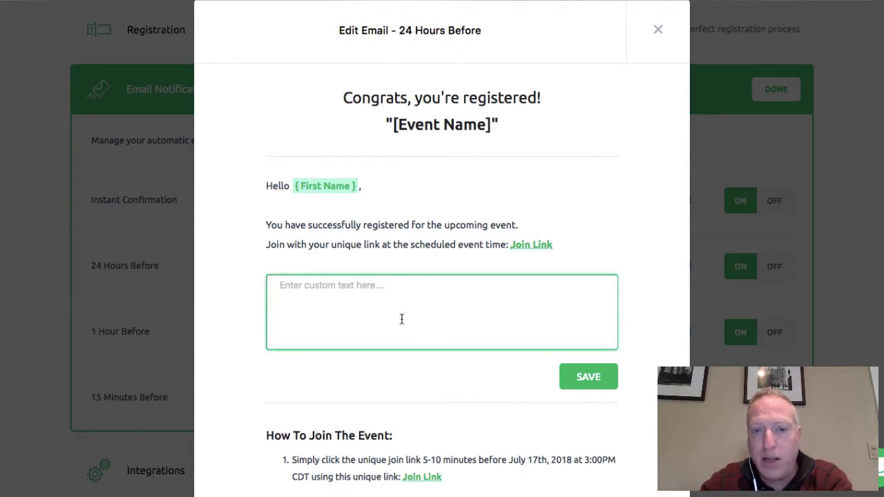
scroll(411, 365, "down", 5)
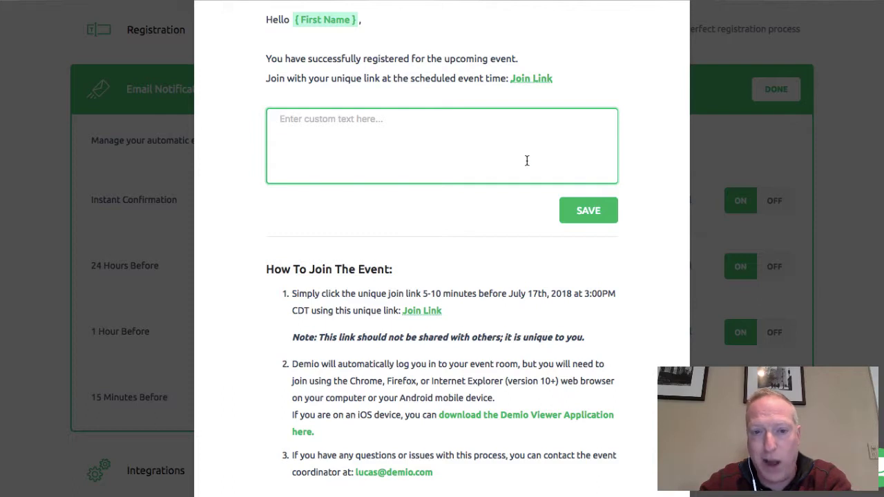
left_click(82, 231)
scroll(82, 233, "down", 3)
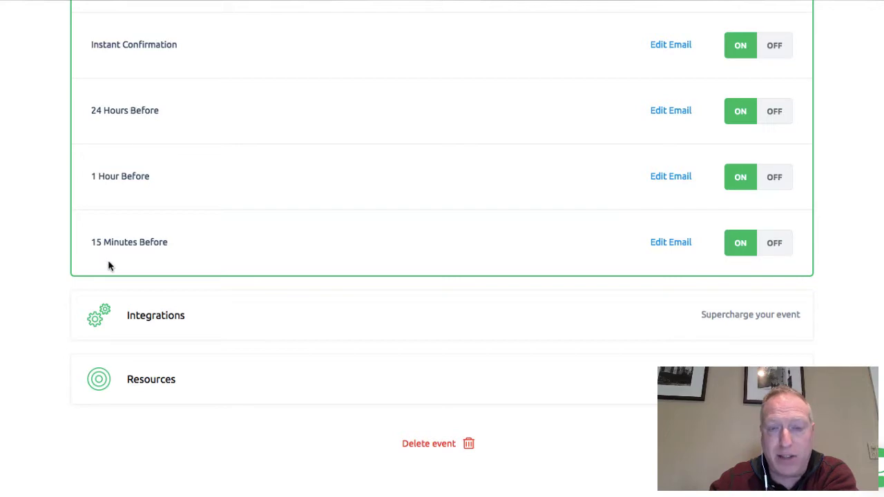
left_click(670, 177)
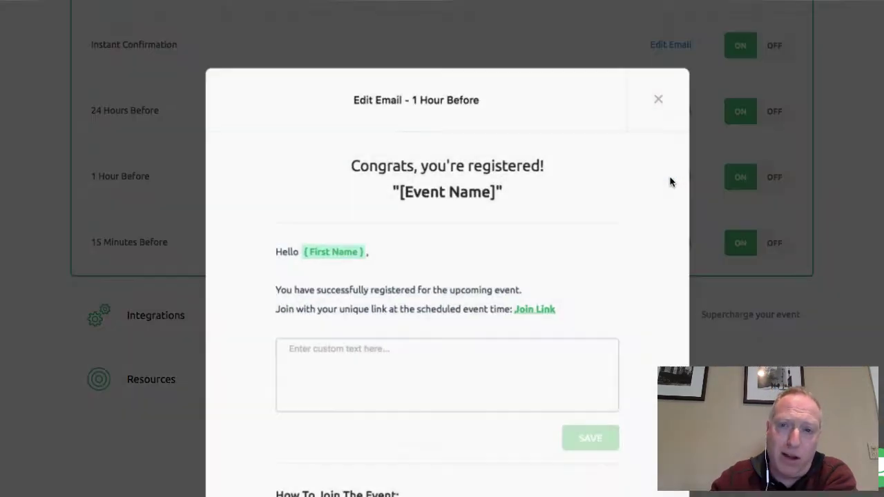
scroll(256, 385, "down", 5)
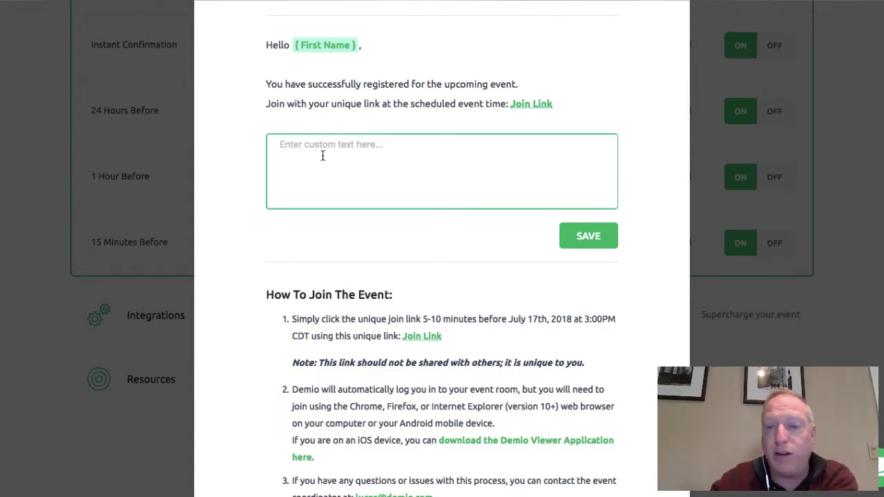
scroll(323, 155, "up", 1)
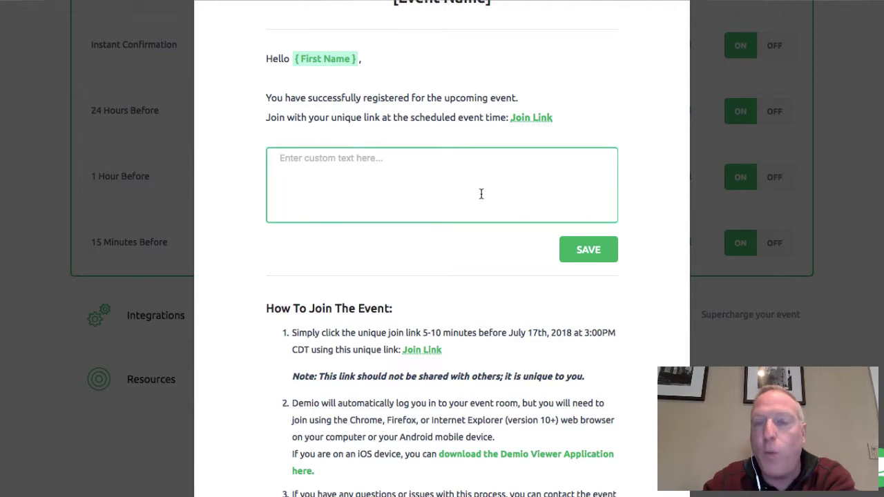
scroll(428, 212, "up", 5)
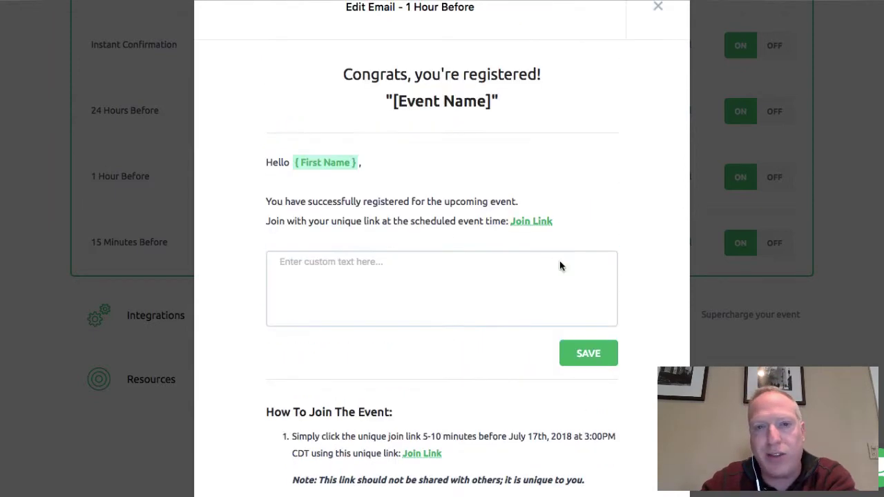
left_click(38, 296)
scroll(53, 276, "down", 3)
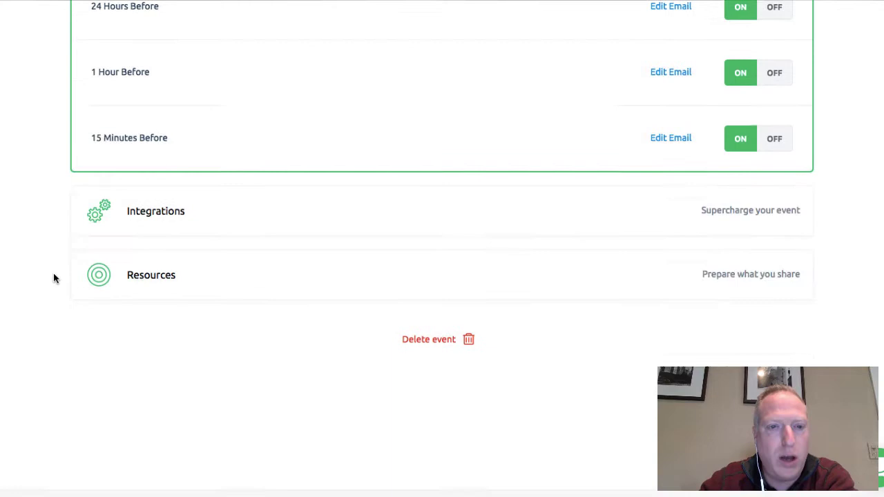
Review the Mailchimp and Custom Code integrations, then open the Resources section
left_click(212, 179)
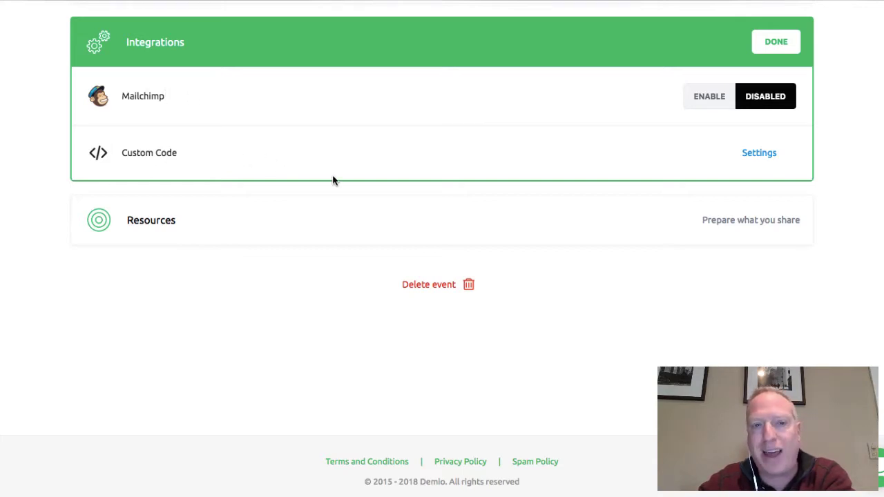
left_click(281, 223)
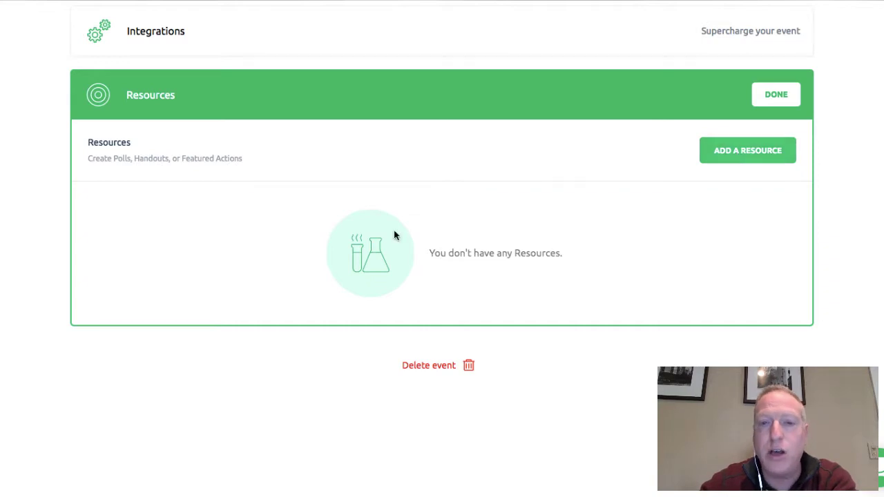
Start a new Poll resource, stepping through its question and option fields and toggling result sharing on and off
left_click(732, 154)
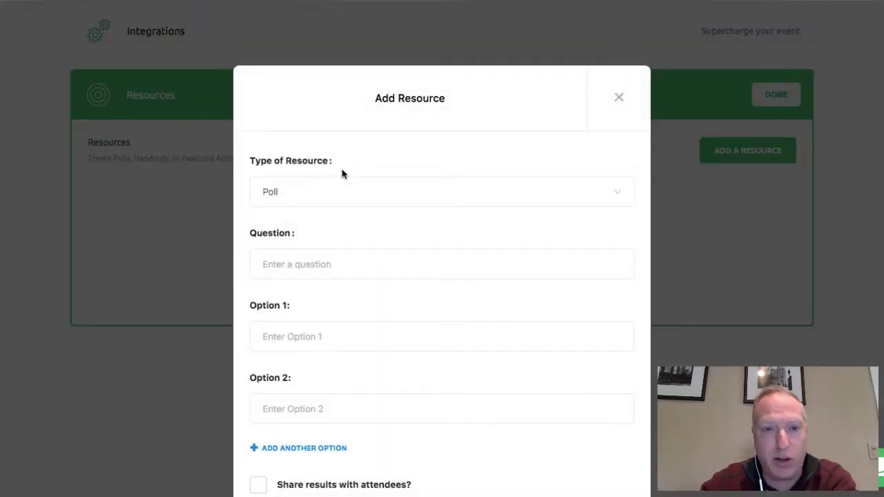
left_click(261, 220)
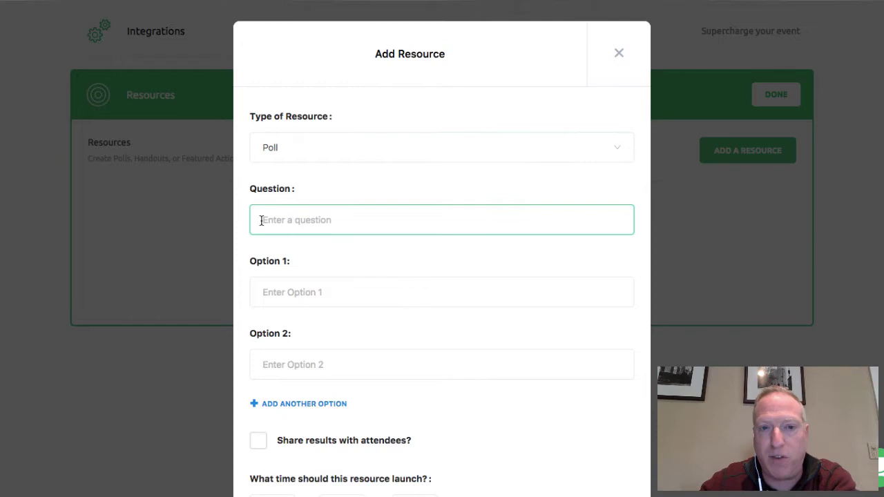
left_click(347, 280)
scroll(347, 280, "down", 2)
left_click(288, 326)
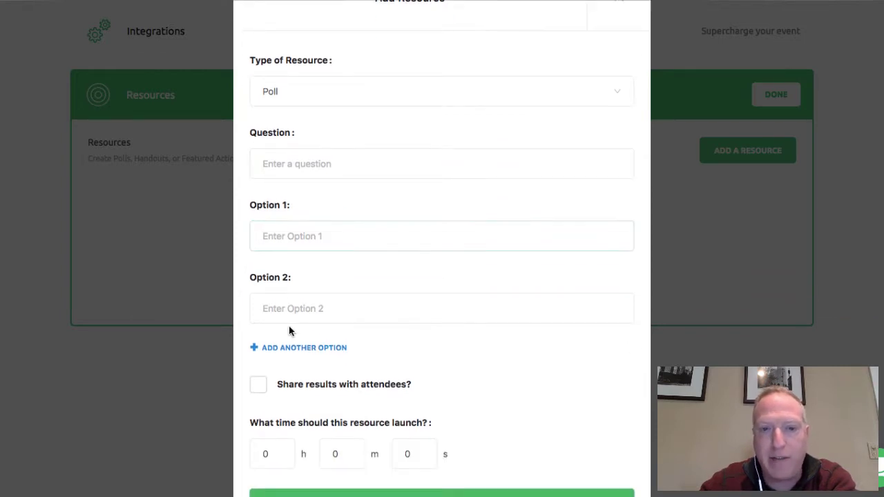
left_click(379, 301)
scroll(383, 294, "down", 2)
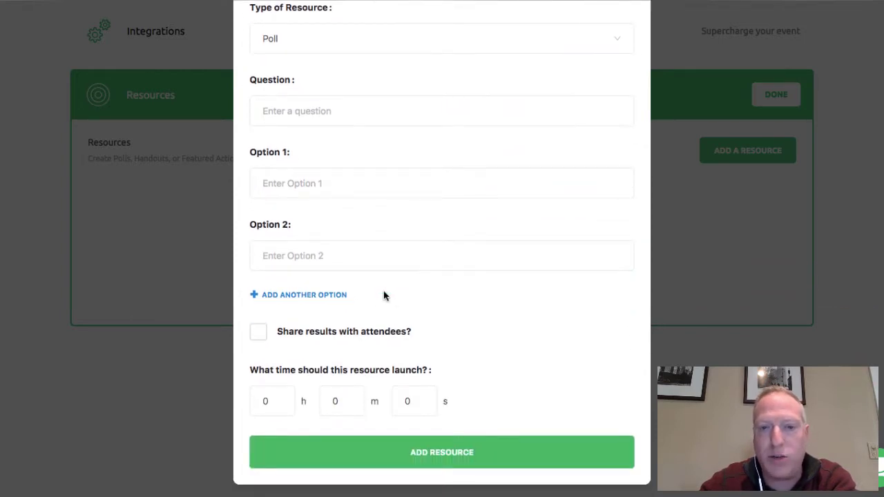
left_click(307, 337)
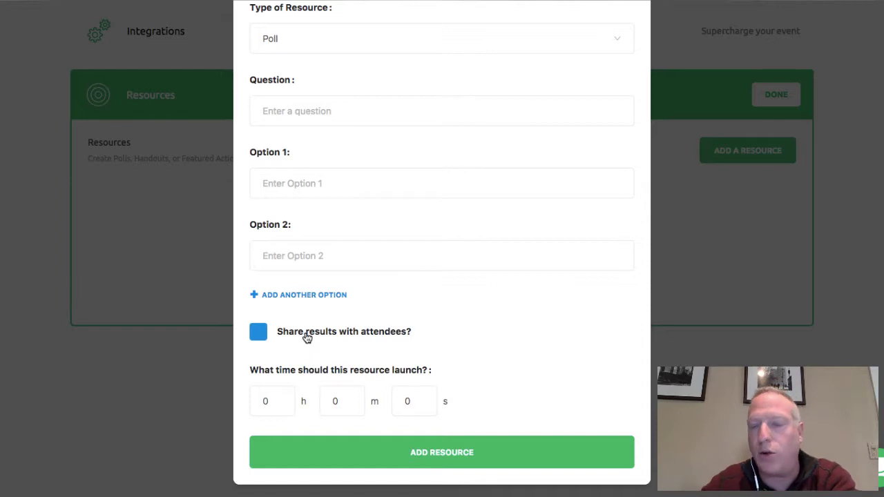
left_click(320, 339)
scroll(577, 296, "up", 4)
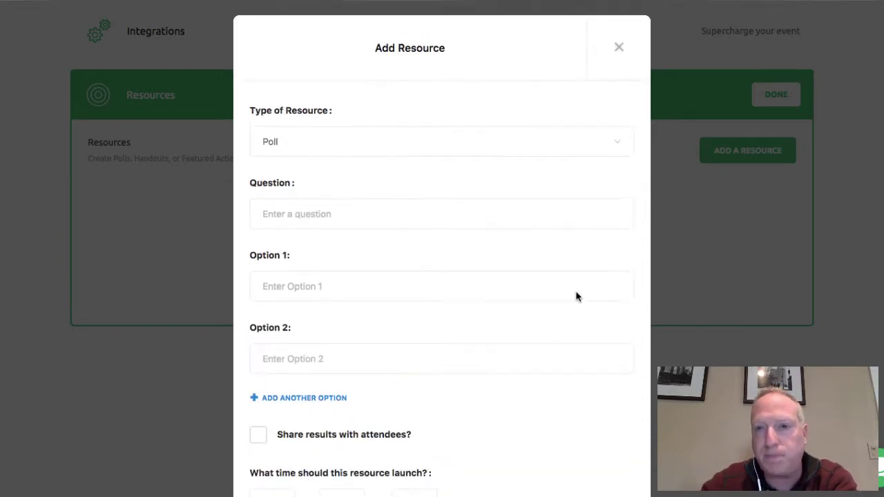
Discard the poll without adding it and close the Resources section
left_click(618, 60)
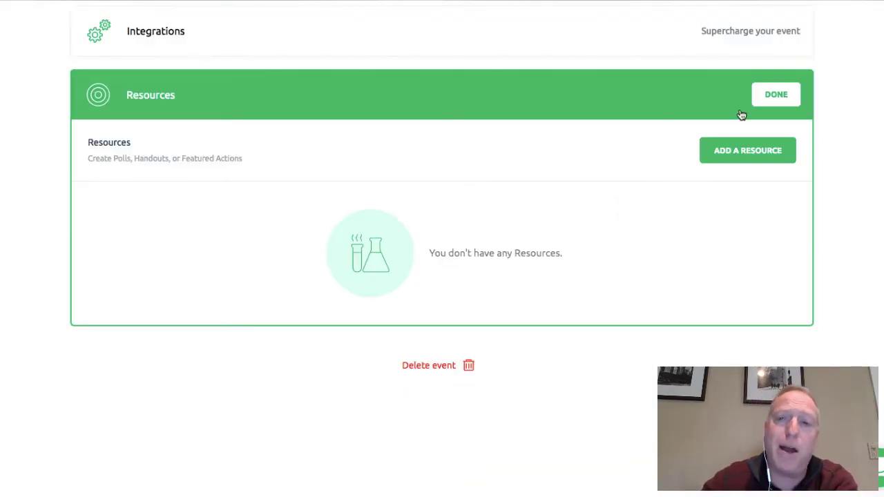
left_click(773, 94)
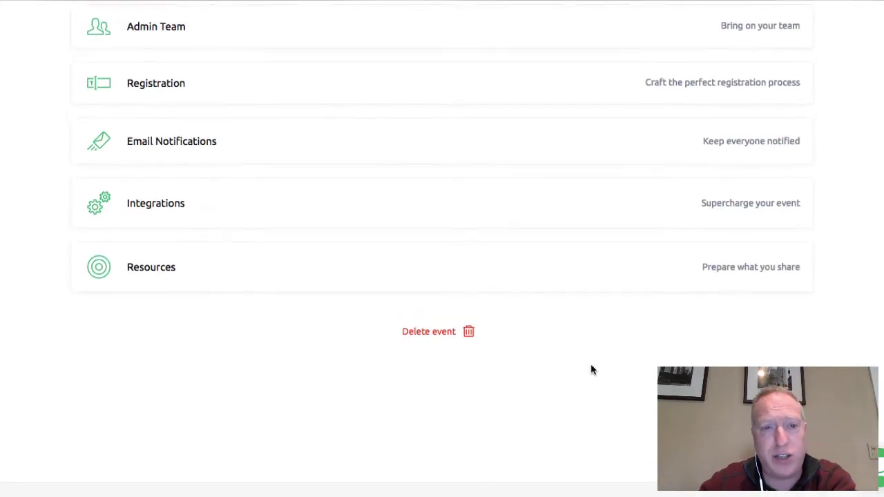
scroll(590, 370, "up", 4)
scroll(590, 369, "down", 2)
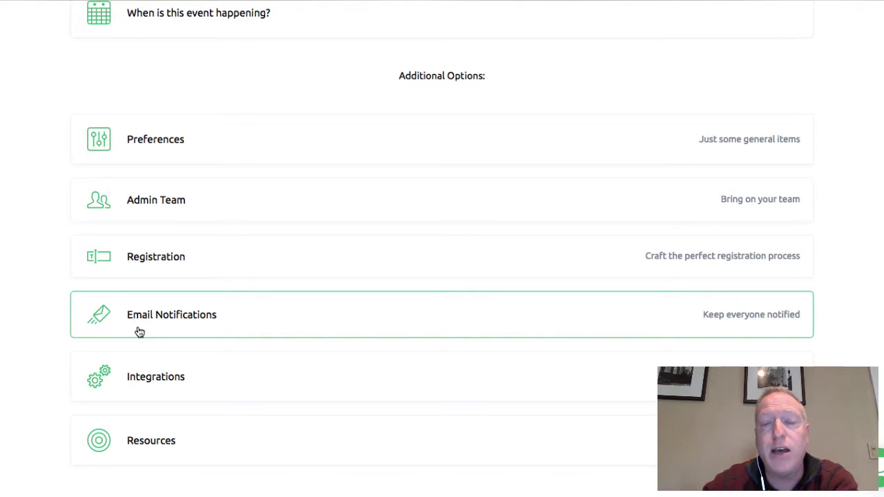
scroll(166, 270, "up", 1)
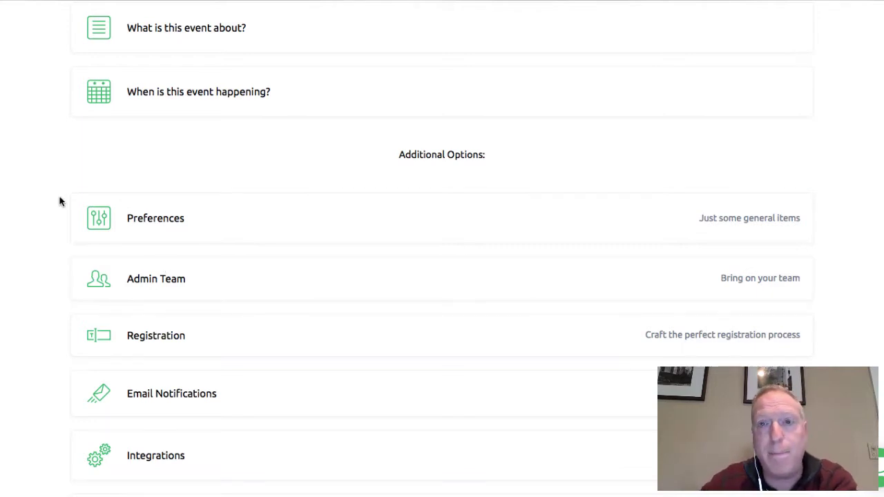
Save and finish the event, then select its Registration URL on the overview
scroll(60, 201, "up", 2)
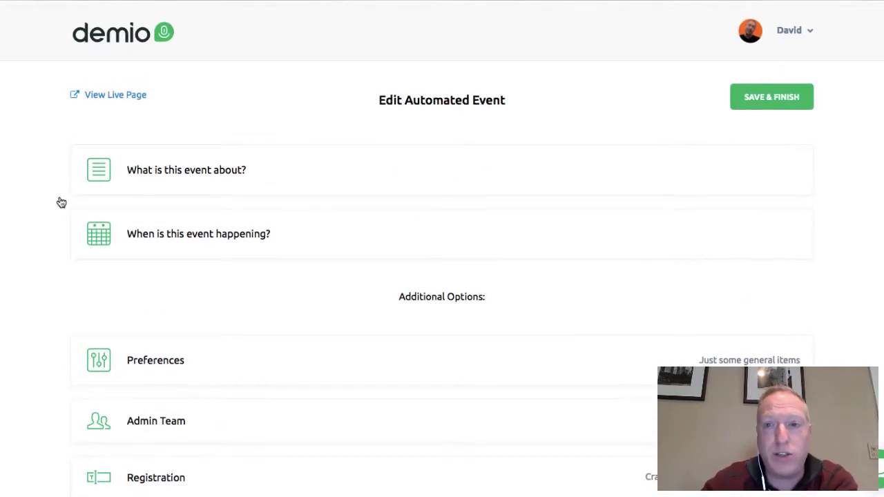
left_click(781, 97)
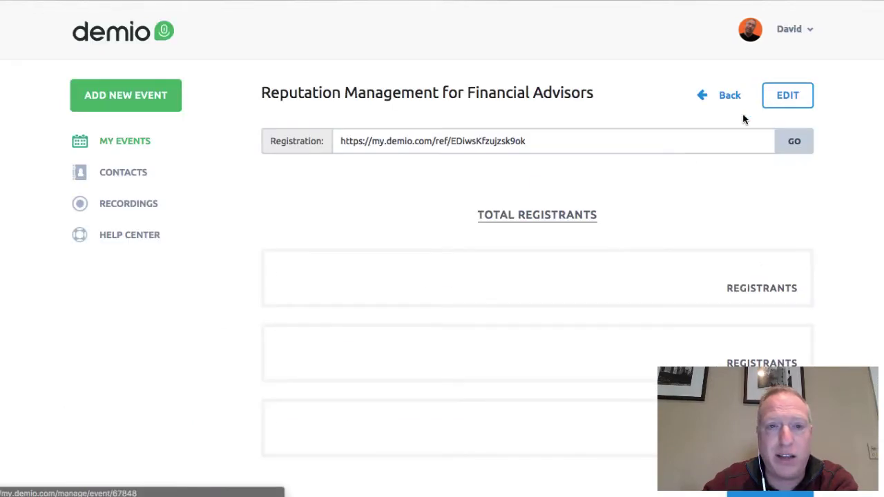
scroll(292, 250, "down", 3)
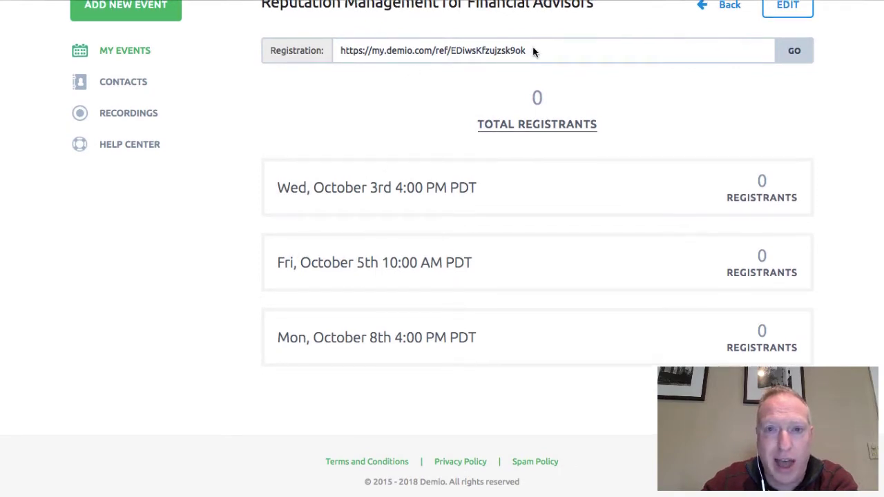
left_click_drag(341, 51, 358, 51)
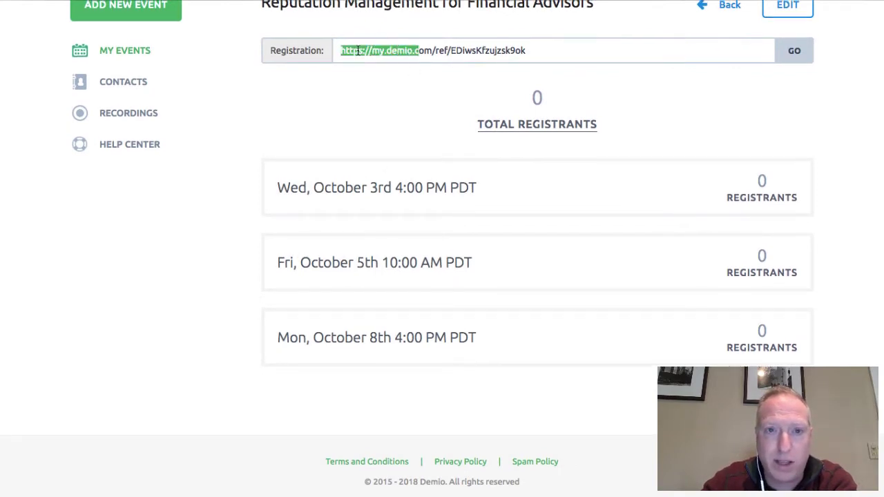
left_click(358, 50)
key("ctrl+c")
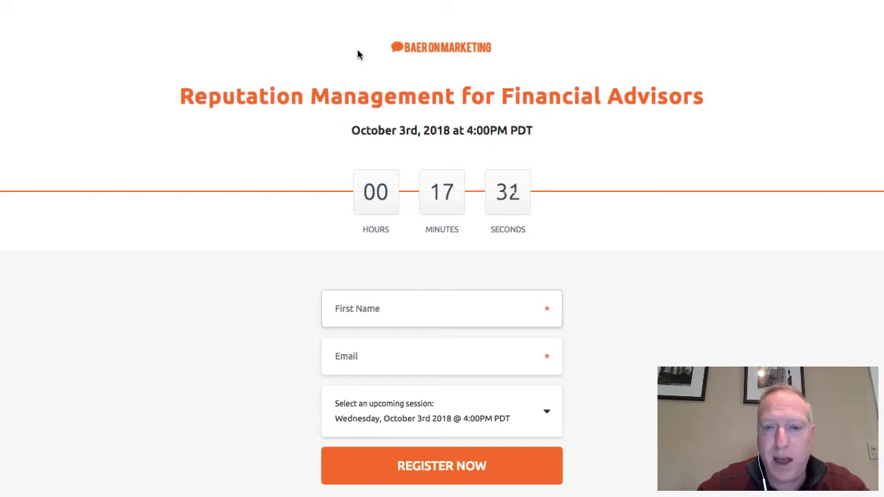
Browse the registration page's session list through the Friday and Monday sessions, then close it
scroll(358, 54, "down", 2)
key("Tab")
key("Tab")
key("space")
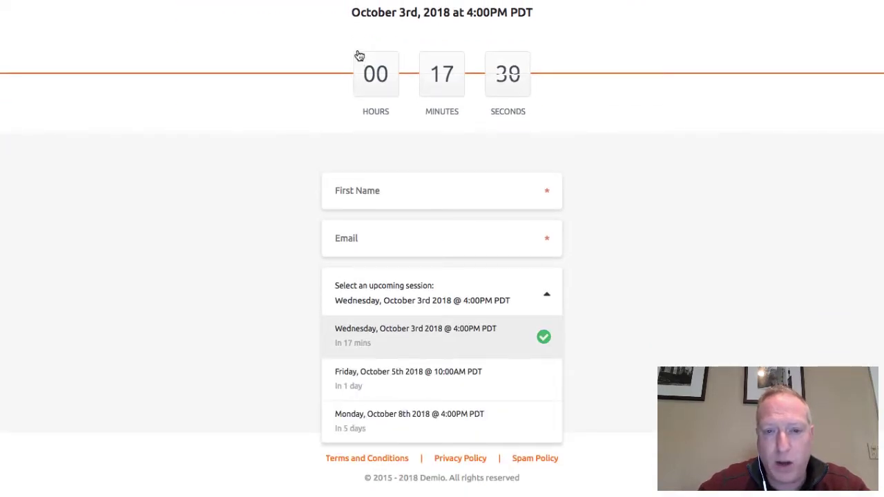
key("Down")
key("Down")
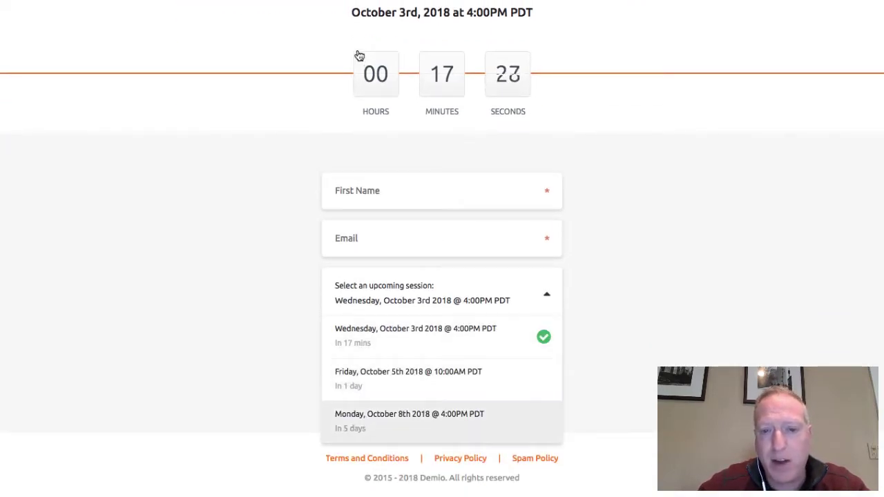
key("Down")
key("Up")
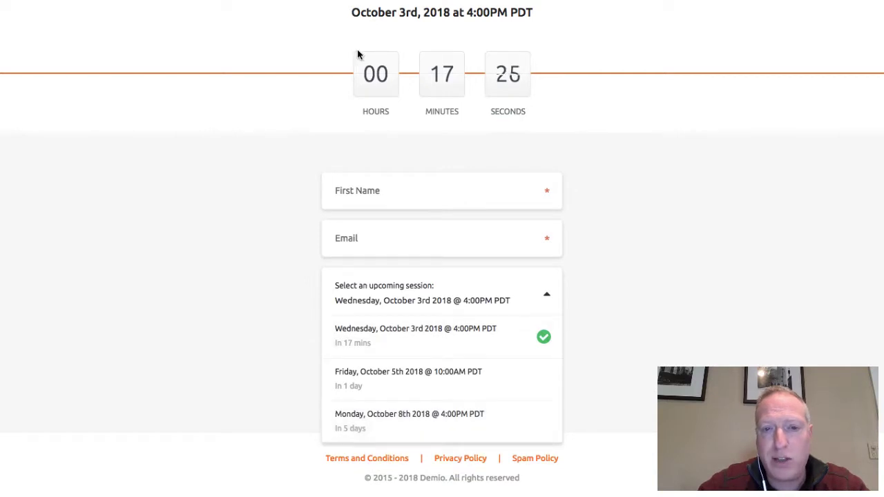
scroll(357, 55, "up", 1)
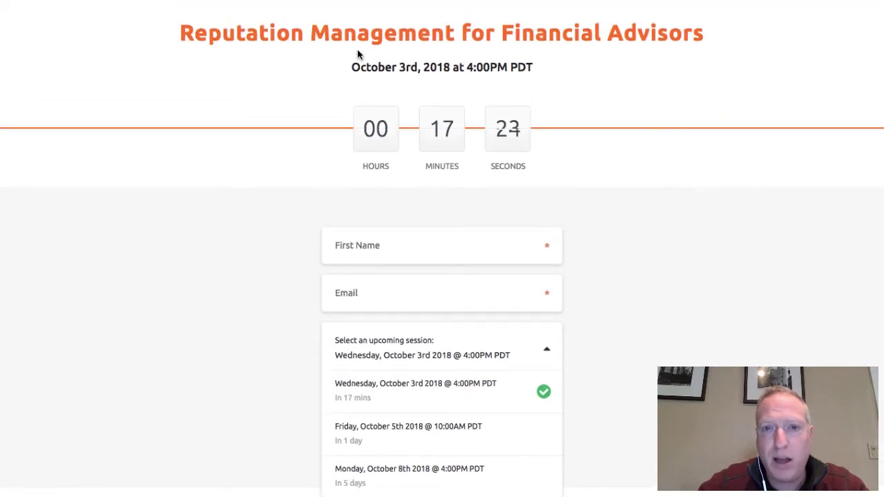
left_click(359, 56)
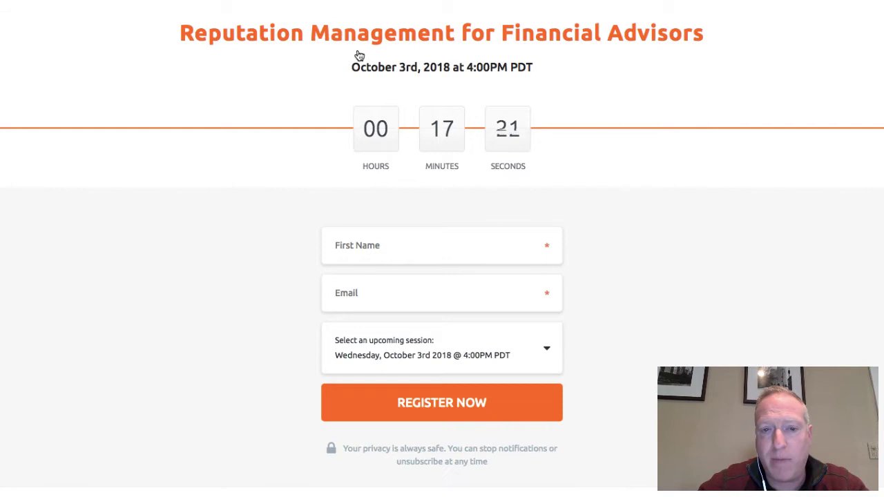
Dismiss the First Name autofill suggestions and close the registration page tab
key("Tab")
key("Down")
key("Down")
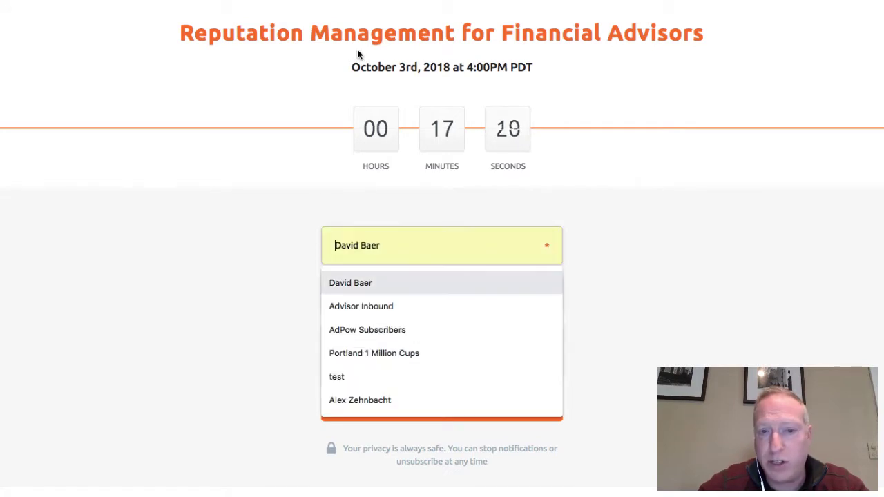
key("Escape")
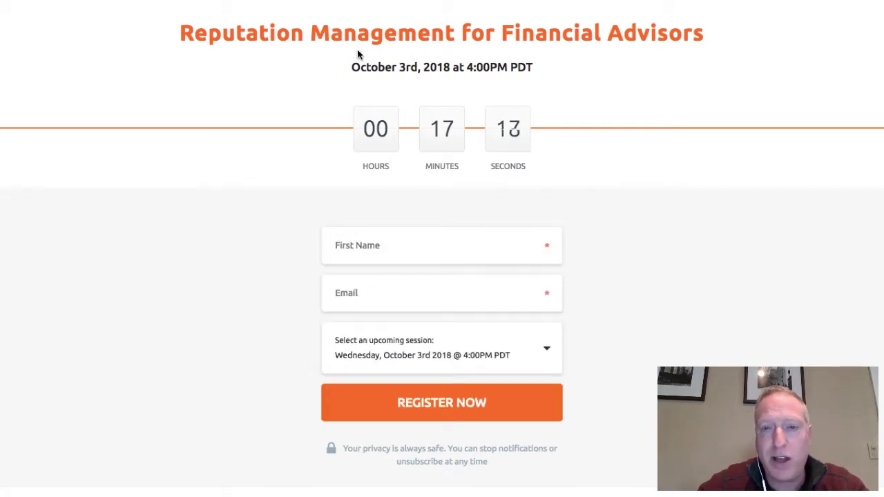
scroll(357, 54, "up", 2)
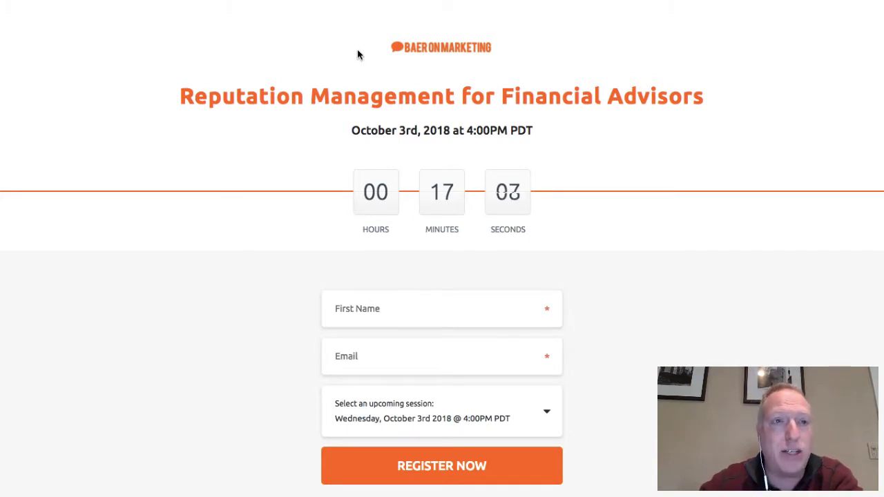
key("ctrl+w")
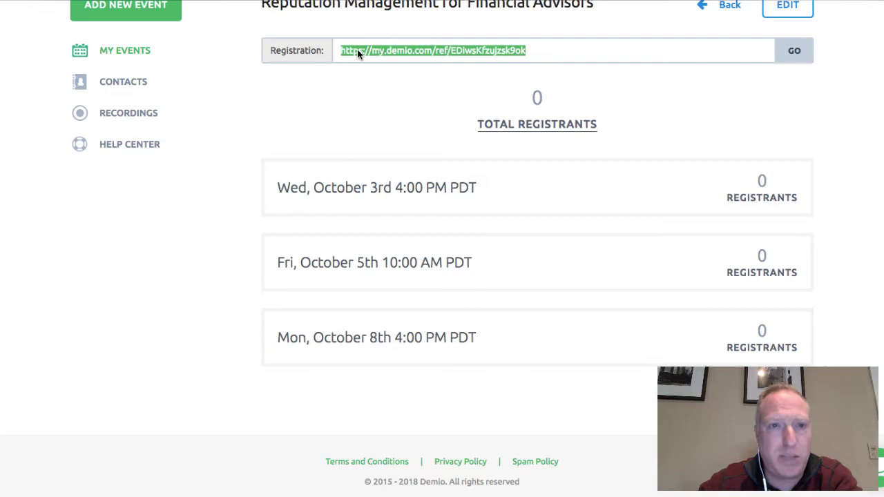
Open linkedin.com in a new browser tab
key("ctrl+t")
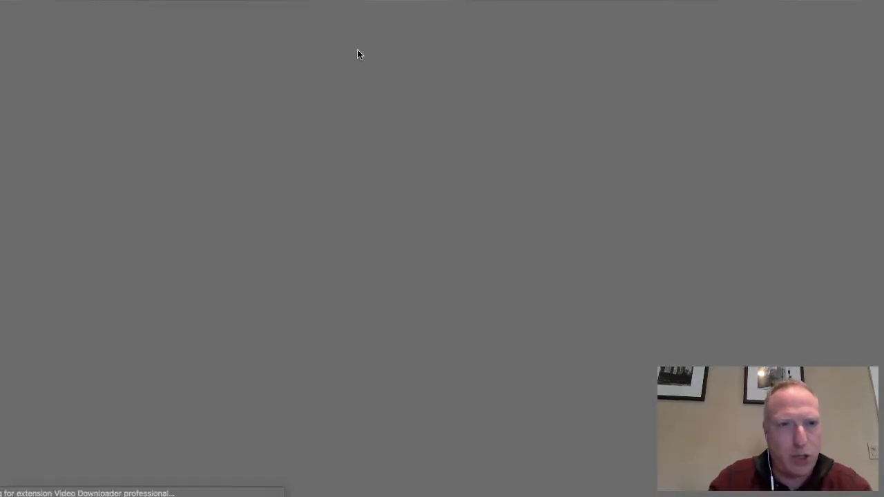
type("link")
key("Return")
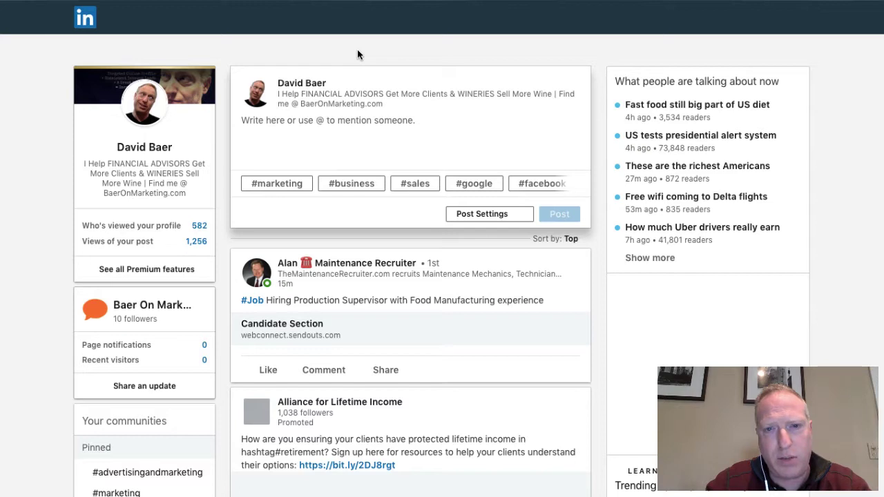
Paste the registration link into a LinkedIn post, delete the URL text keeping its preview, and type 'Join my upcoming'
key("ctrl+v")
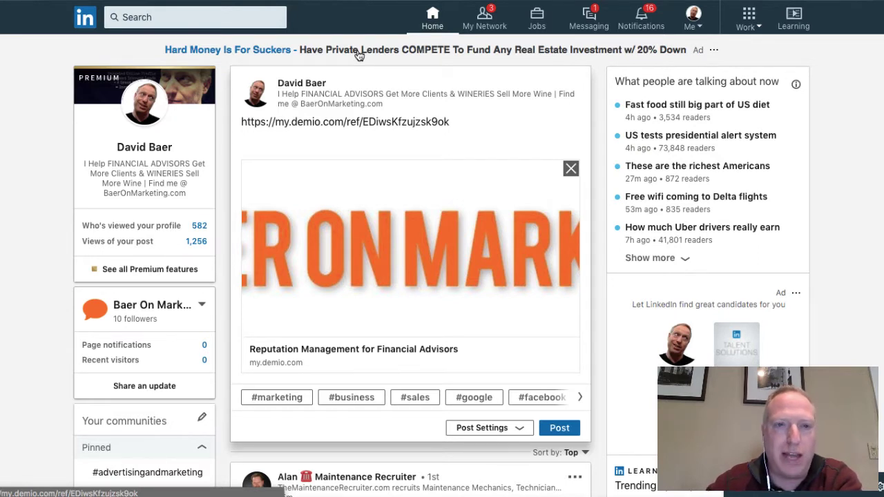
key("alt+shift+Left")
key("super+shift+Left")
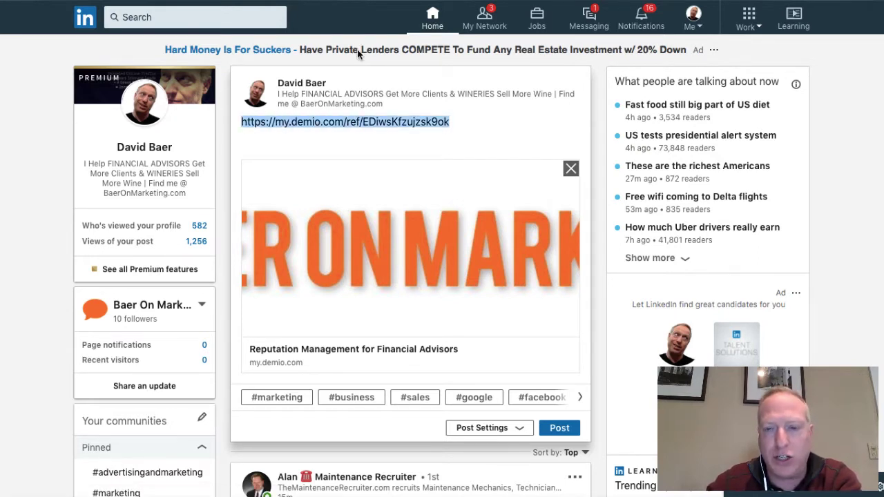
key("BackSpace")
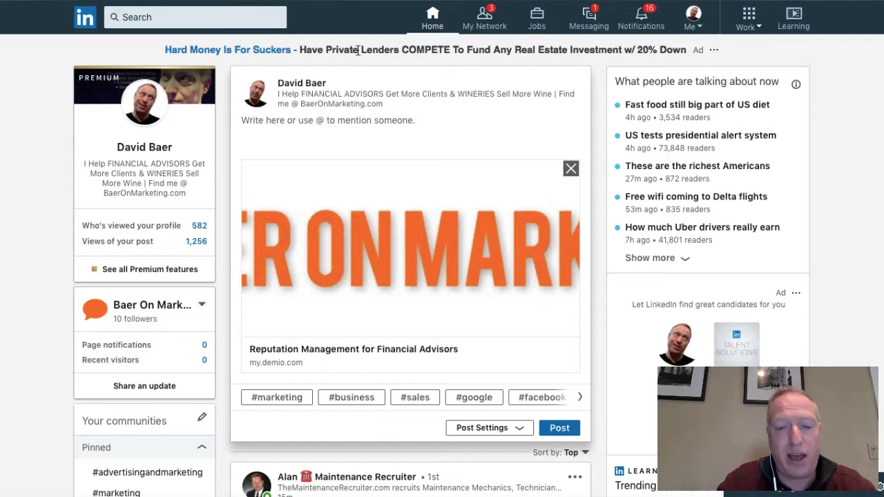
type("Join my u")
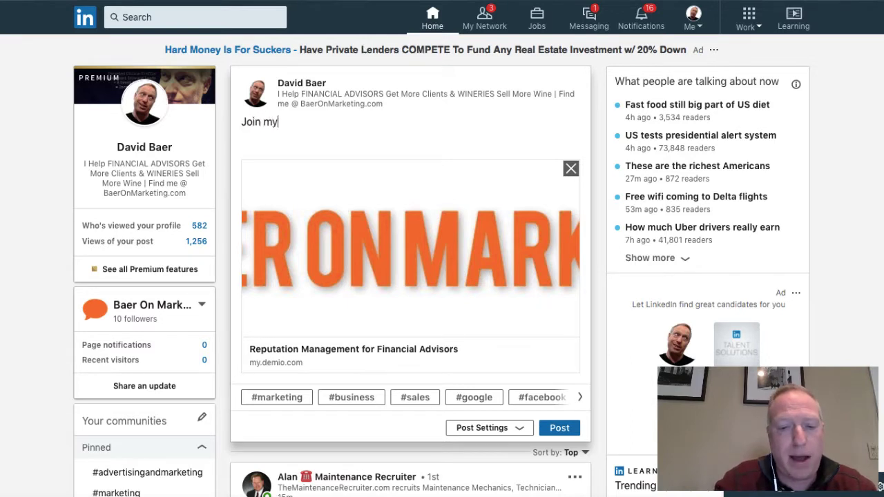
type("pcoming")
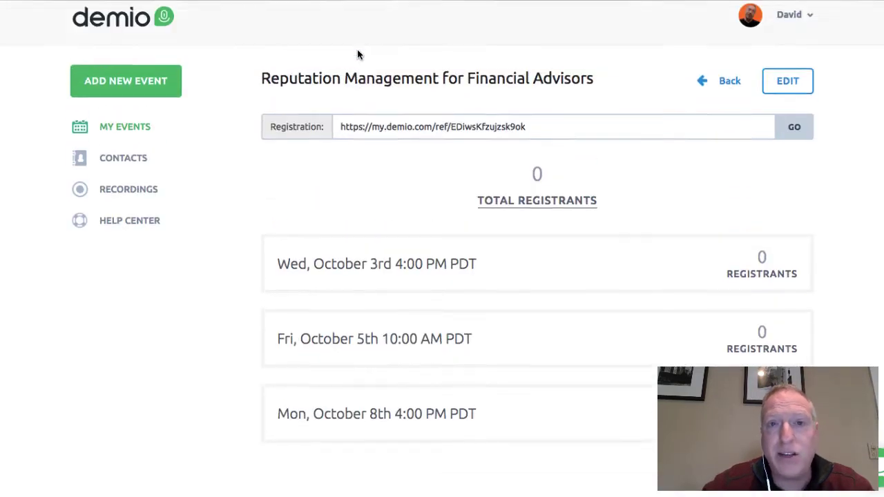
scroll(358, 51, "down", 1)
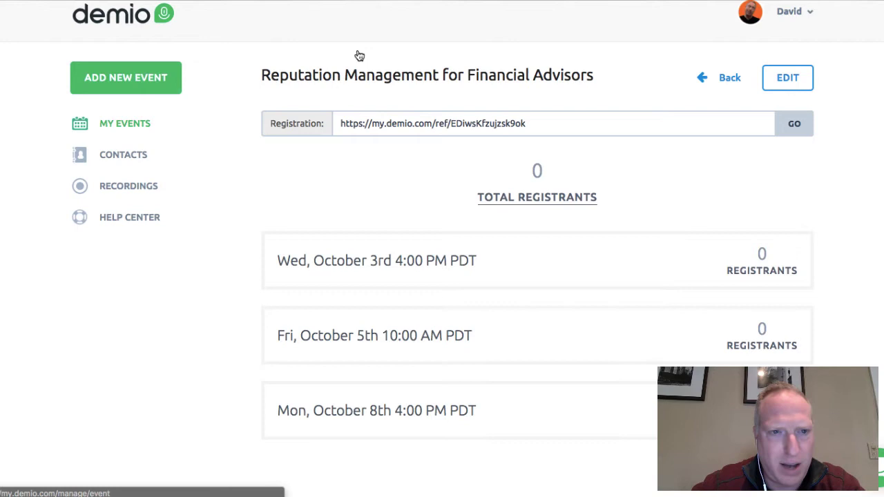
Join the host room, save the system check, and confirm no presentation materials are uploaded
left_click(359, 55)
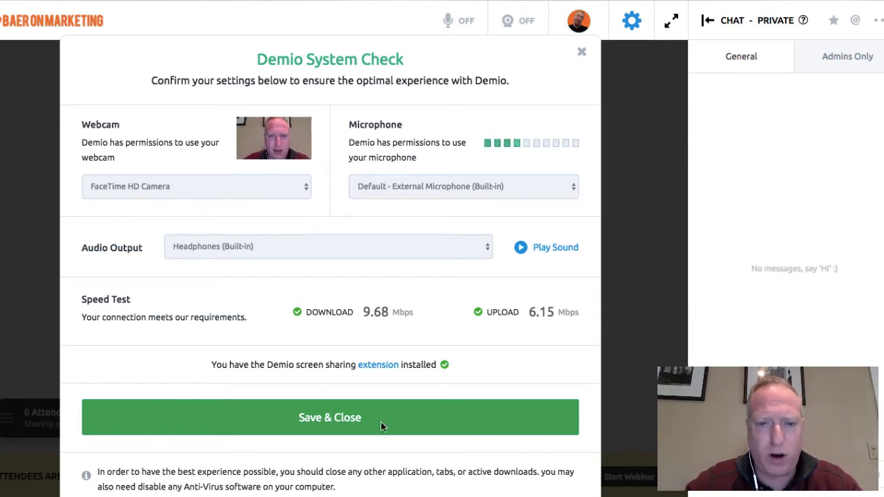
left_click(344, 420)
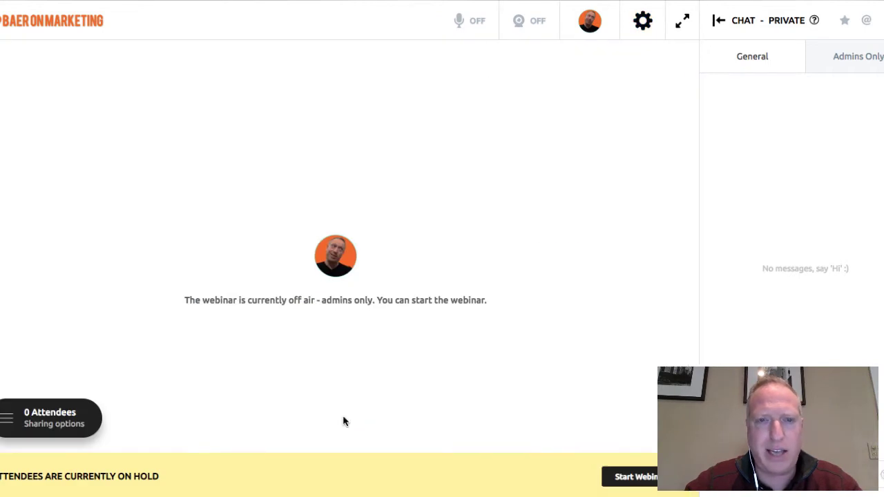
left_click(27, 413)
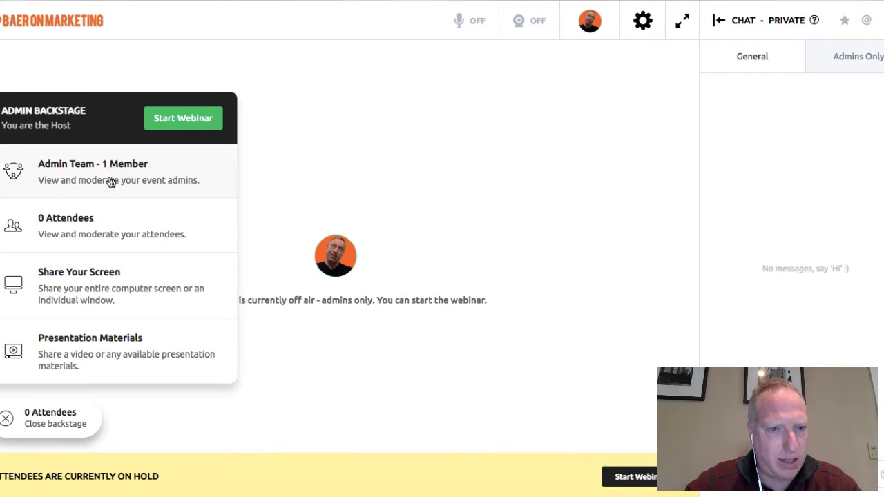
left_click(90, 355)
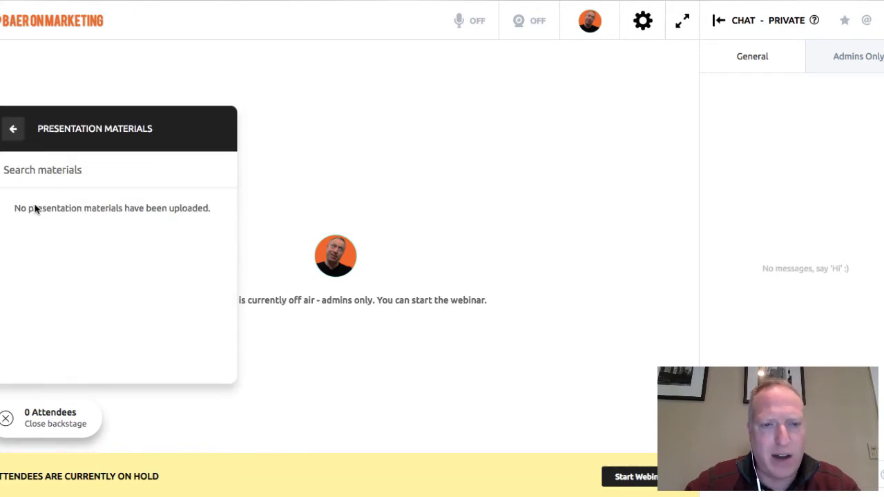
left_click(14, 130)
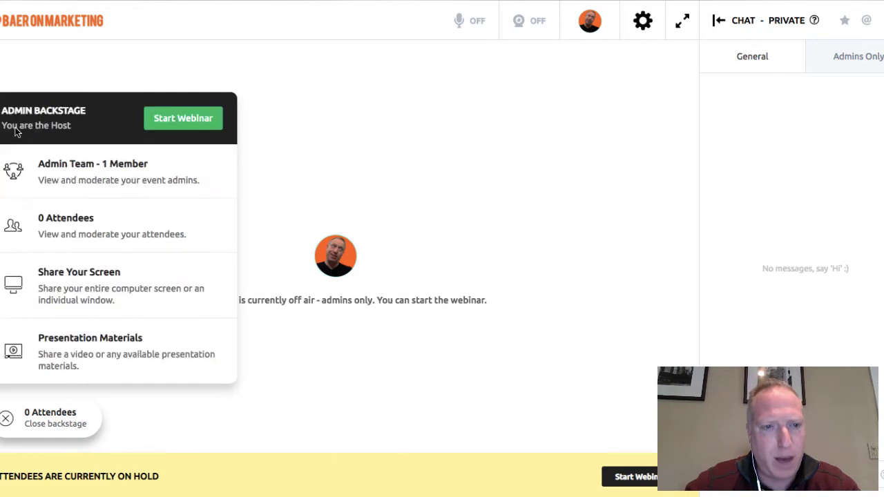
Start a screen share of the Clean Google Calendar window
left_click(39, 278)
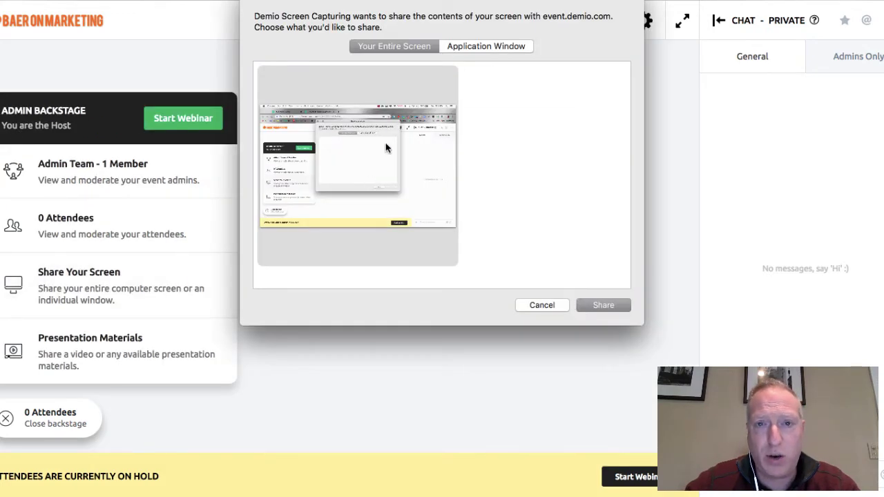
left_click(475, 48)
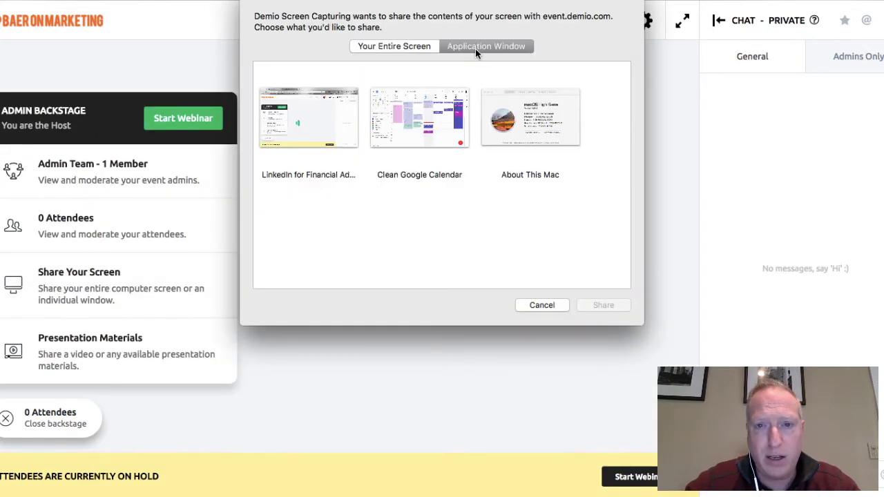
double_click(440, 126)
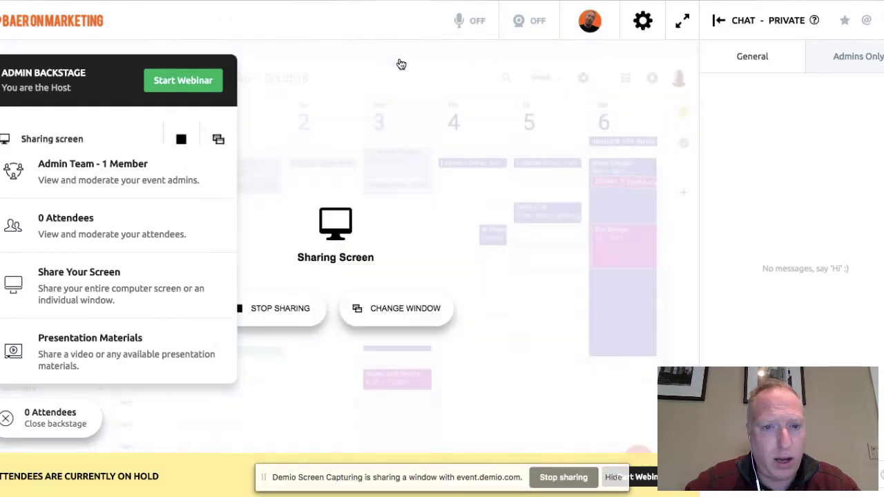
Switch the screen share to the About This Mac window
left_click(409, 312)
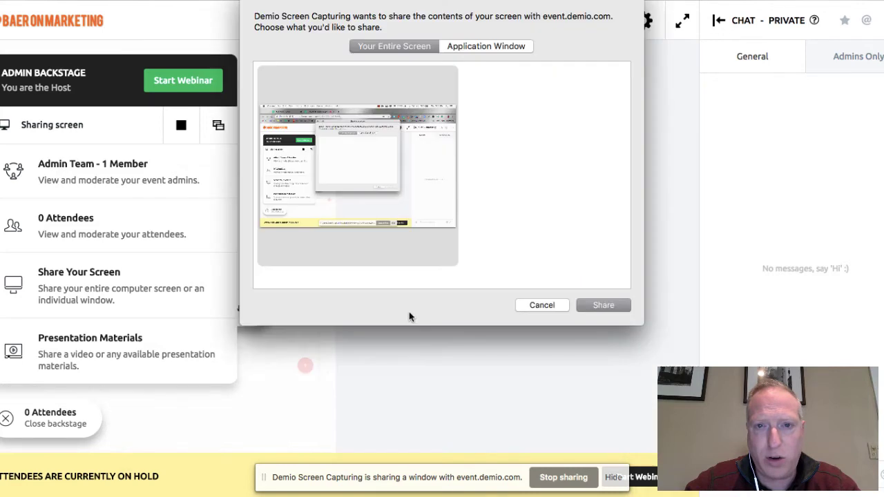
left_click(498, 49)
left_click(516, 123)
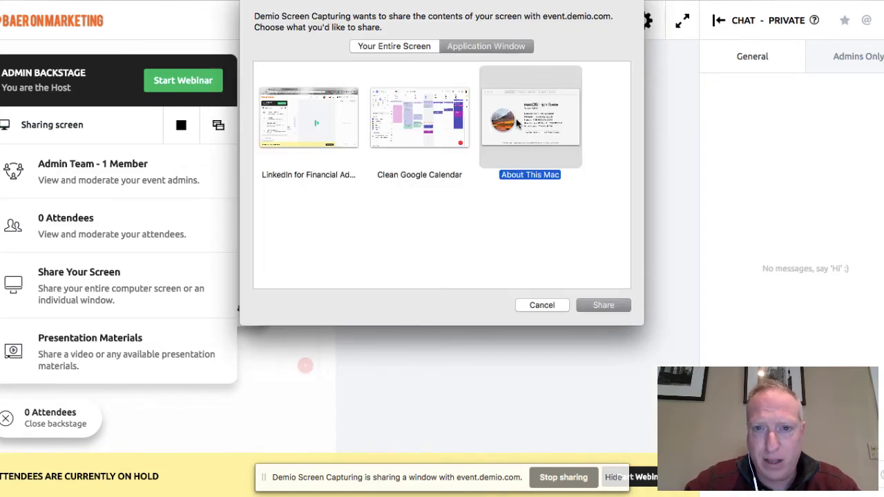
double_click(517, 123)
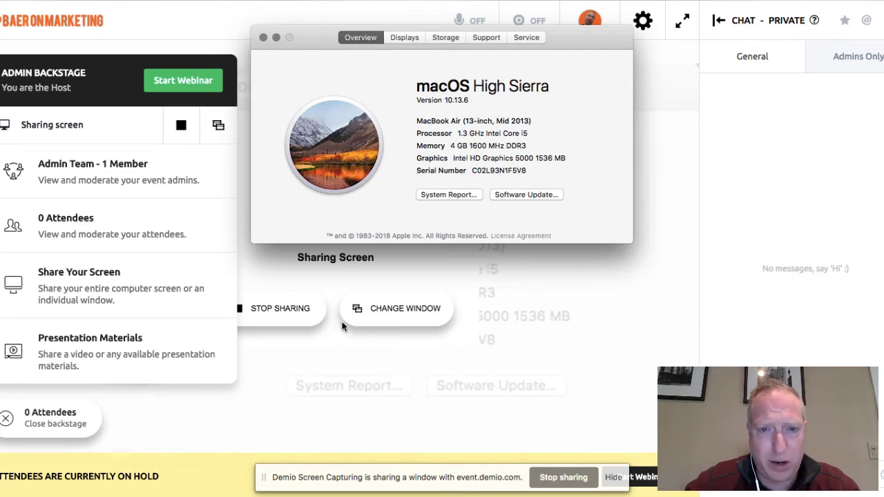
Close the admin backstage panel and stop the screen share
left_click(276, 361)
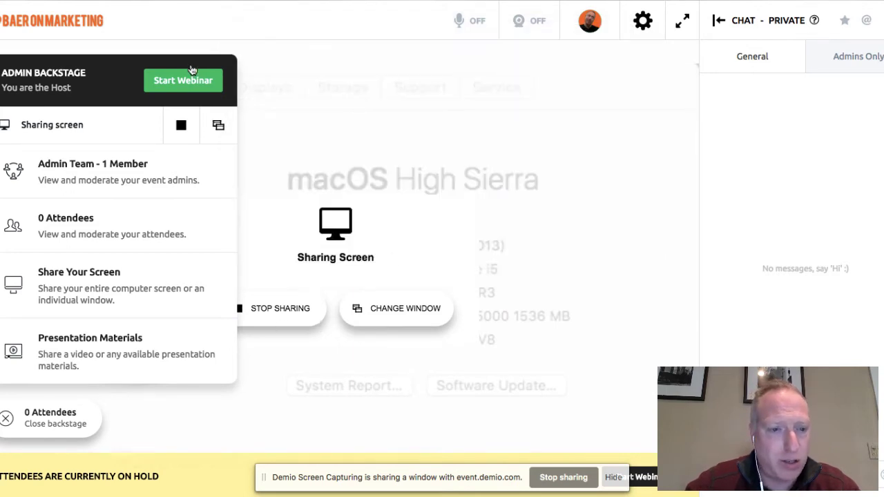
left_click(24, 420)
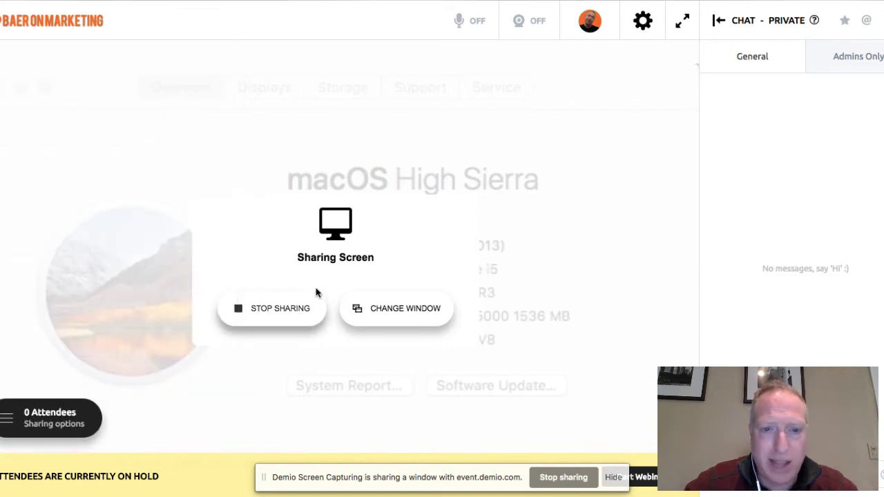
left_click(299, 306)
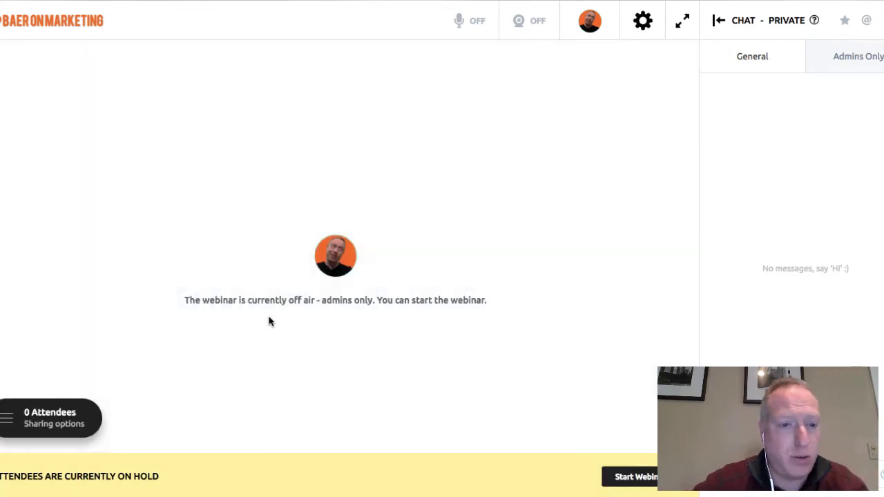
Reopen the admin backstage options over the off-air host room
left_click(26, 423)
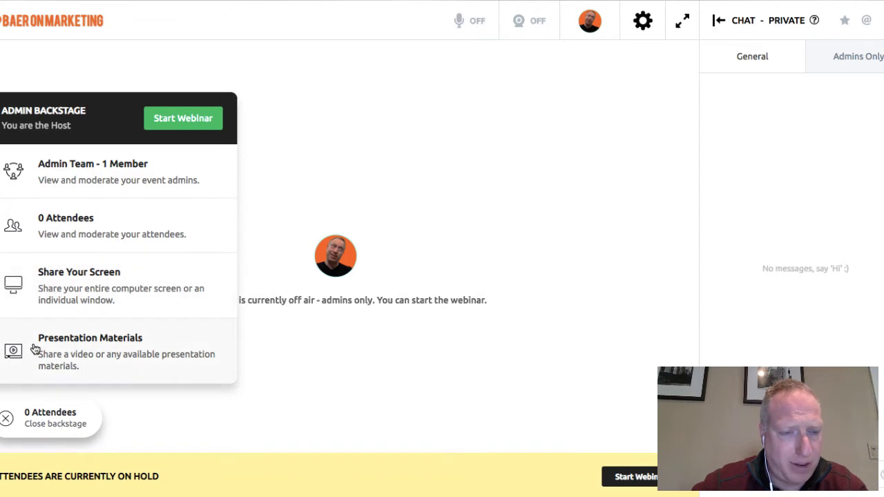